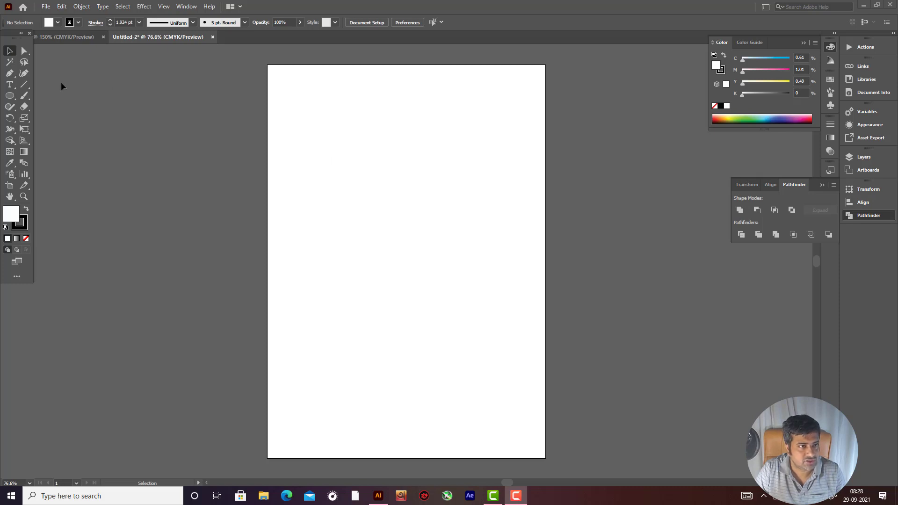
- Draw a circle about 71 mm in diameter in the upper half of the artboard with the Ellipse tool
left_click(9, 96)
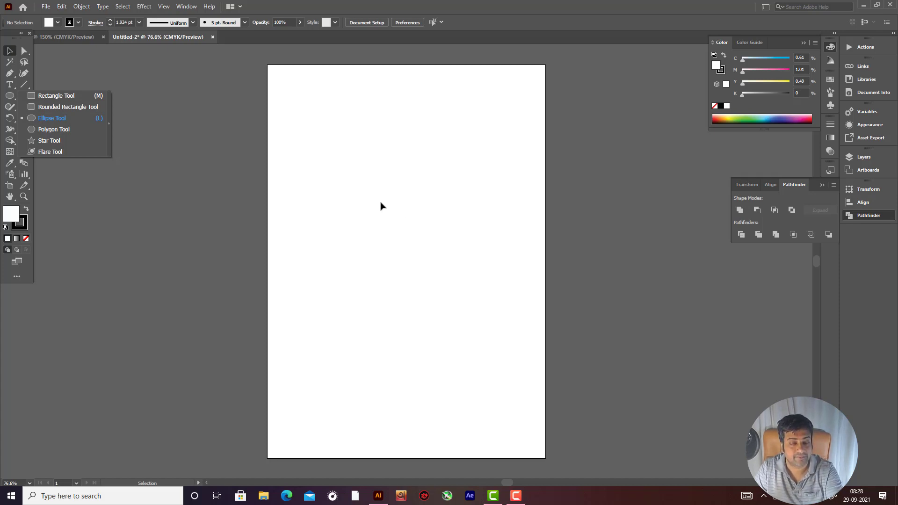
left_click(51, 118)
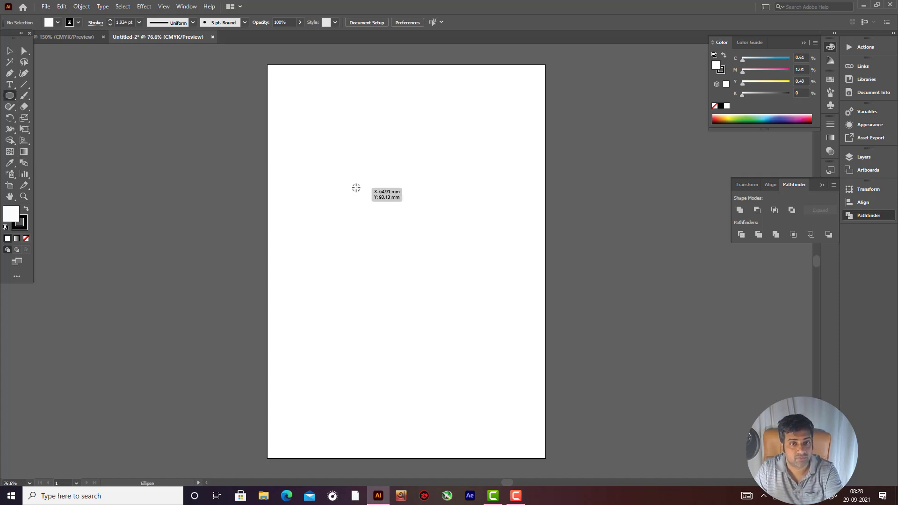
left_click_drag(374, 187, 422, 235)
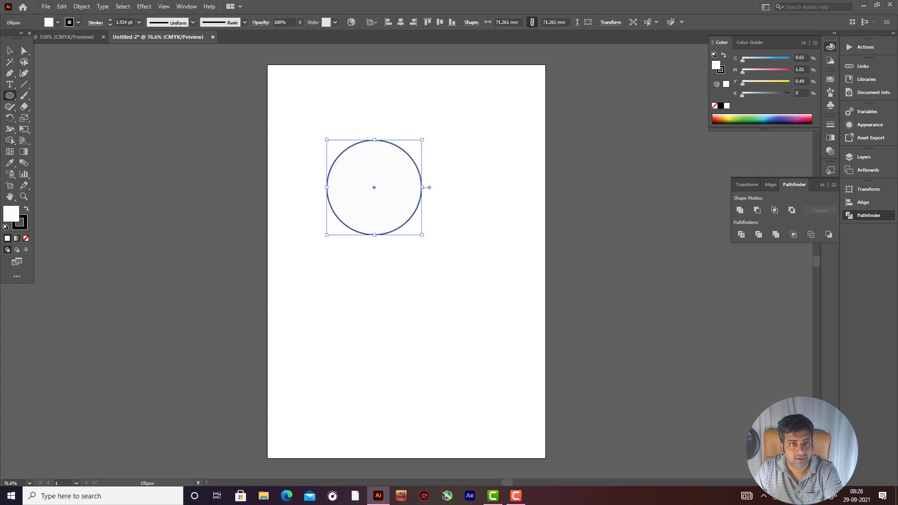
- Shift the circle toward the artboard's left edge and place a partly overlapping copy level with it on its right
left_click(10, 51)
left_click_drag(404, 153, 377, 167)
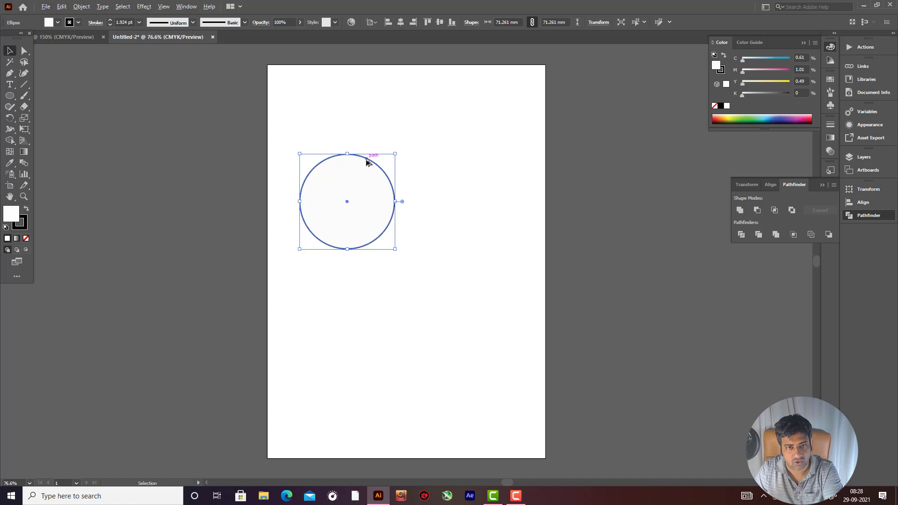
left_click_drag(369, 162, 429, 161)
left_click(475, 184)
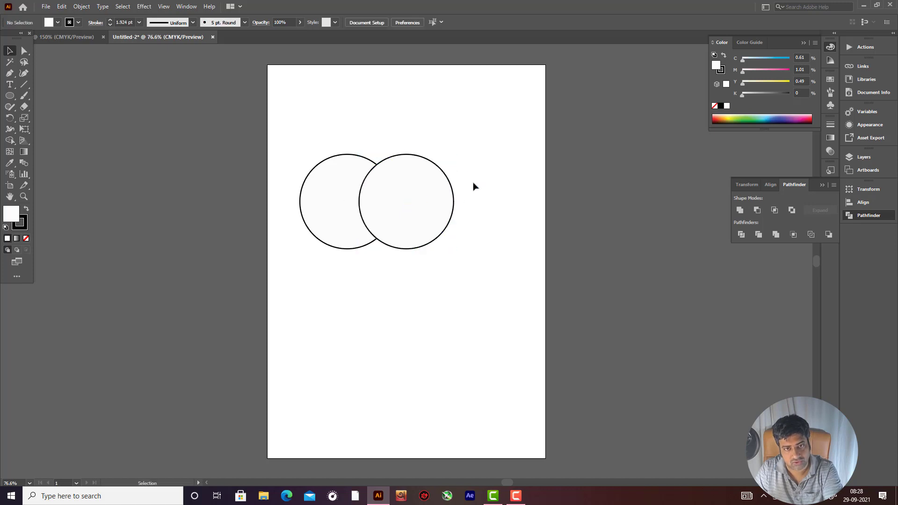
- Select both overlapping circles and intersect them with Pathfinder to make a pointed petal shape
left_click_drag(301, 140, 511, 350)
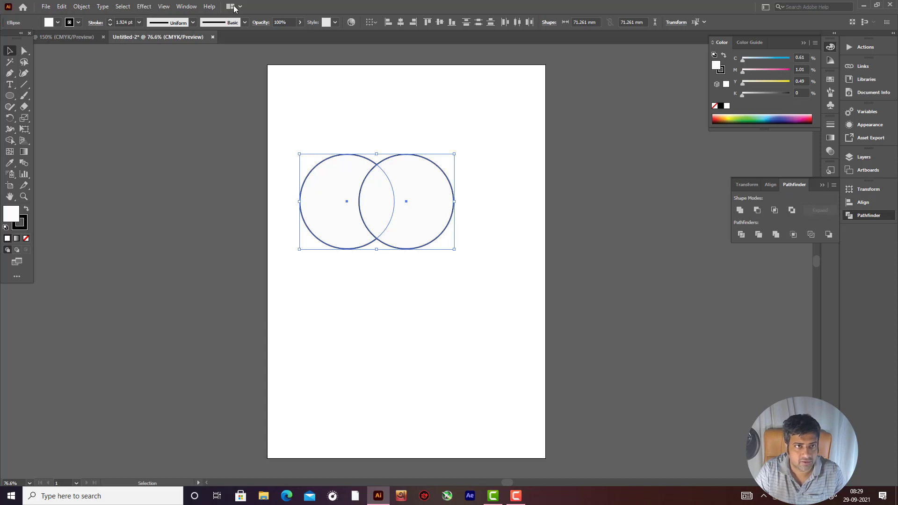
left_click(186, 6)
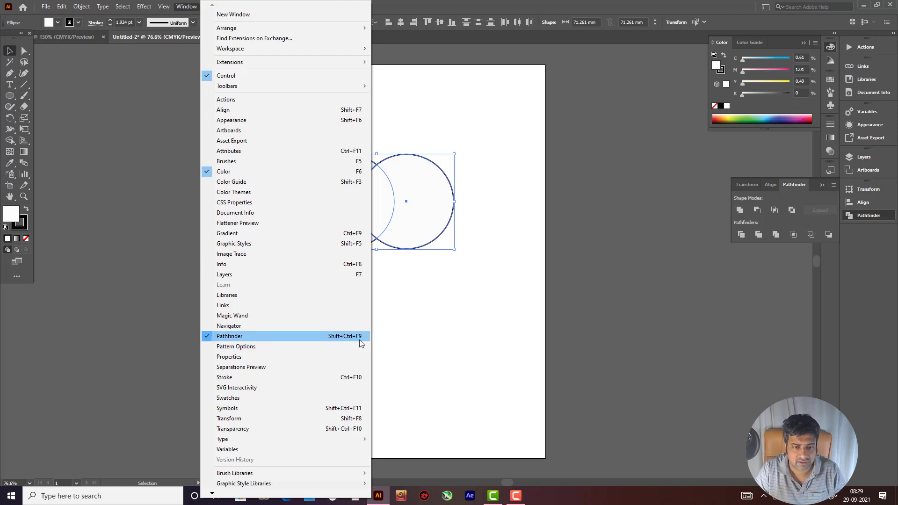
left_click(391, 340)
left_click_drag(271, 72, 583, 324)
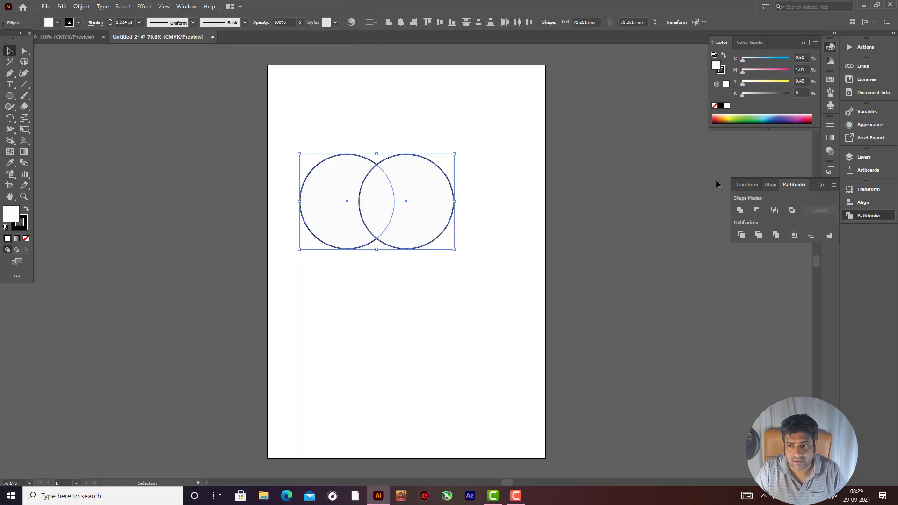
left_click_drag(378, 169, 398, 172)
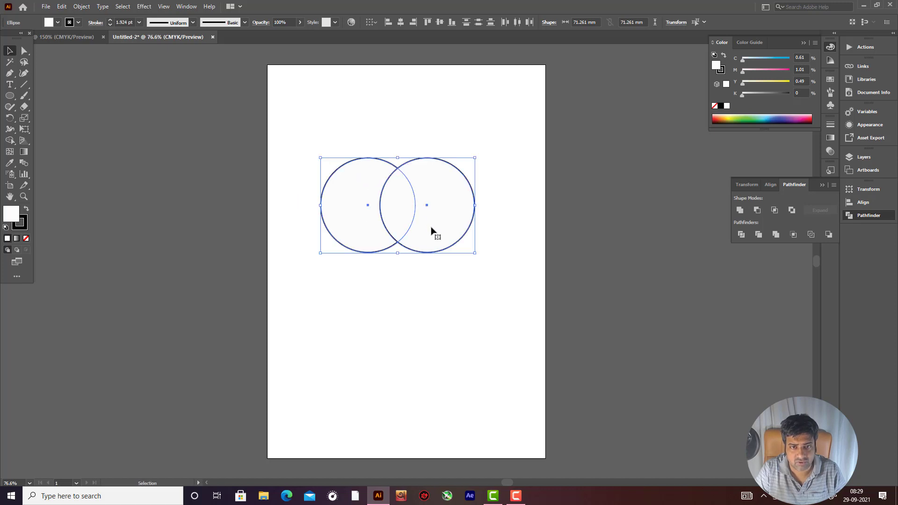
left_click(776, 210)
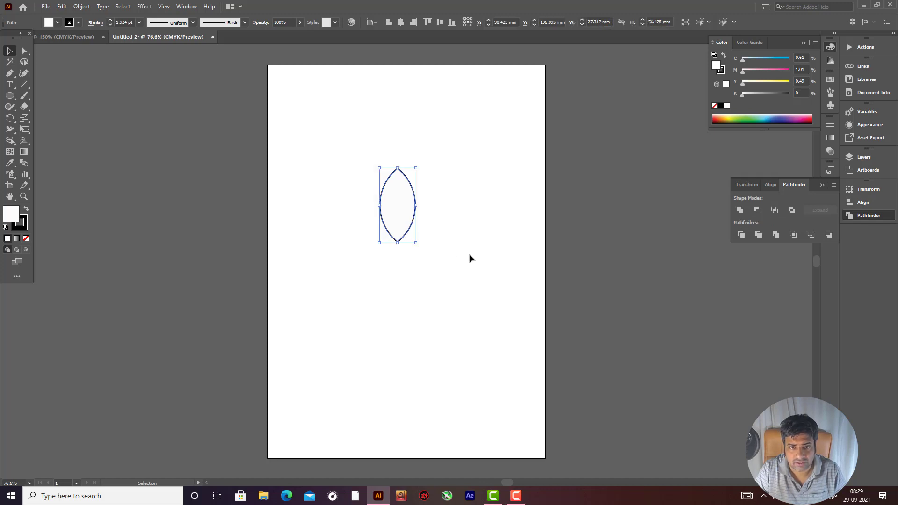
left_click(427, 237)
left_click_drag(363, 145, 447, 279)
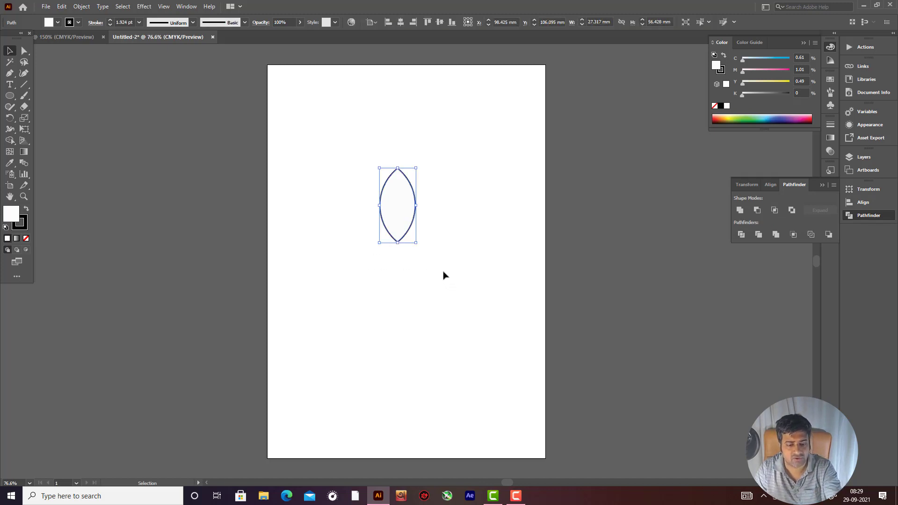
- Duplicate the petal, reduce the copy to about 13 × 42 mm inside the original, and make their bottom tips meet
key("ctrl+1")
scroll(444, 253, "up", 1)
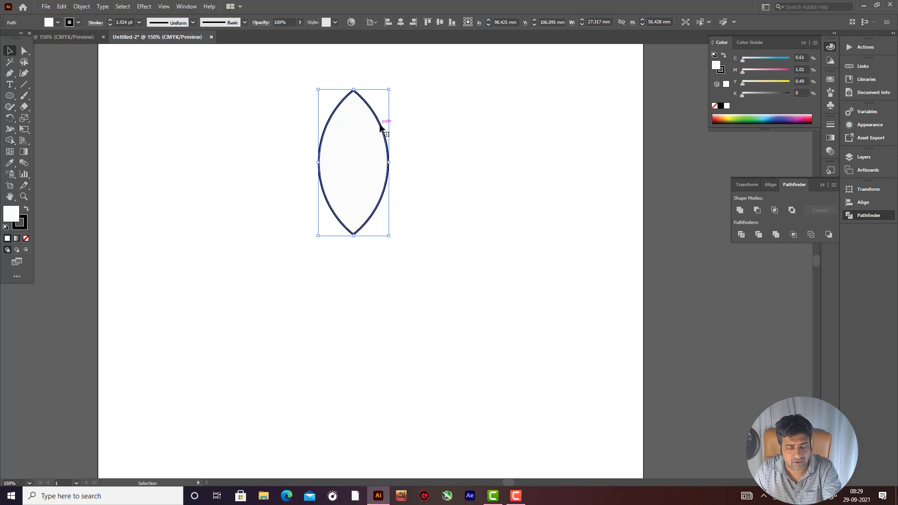
left_click_drag(380, 126, 379, 169)
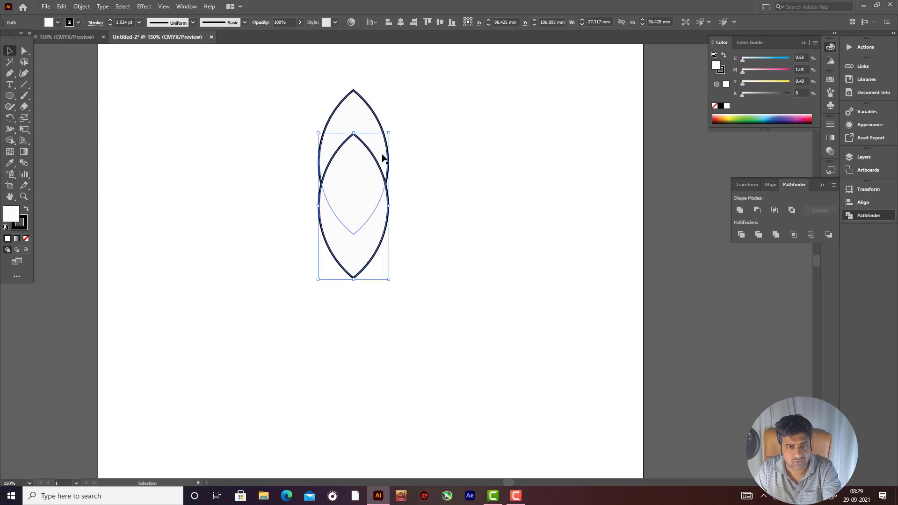
left_click_drag(391, 132, 372, 181)
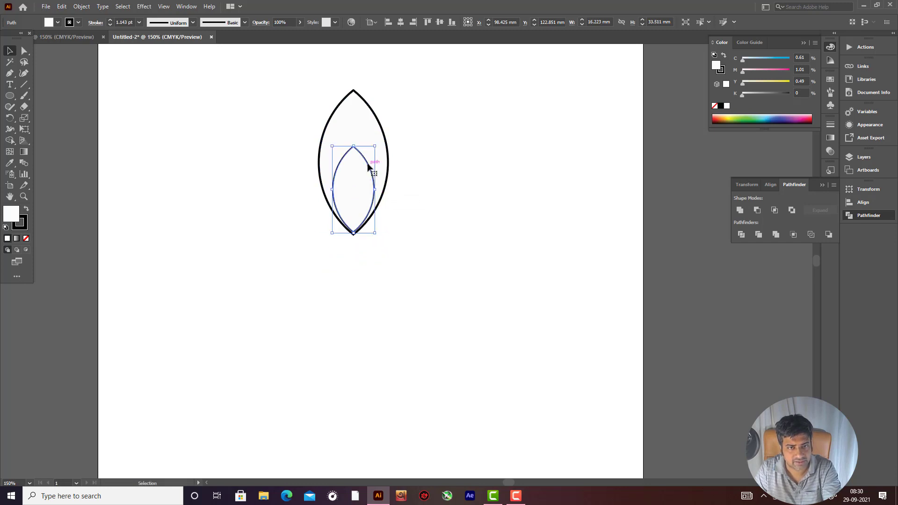
left_click_drag(353, 143, 353, 125)
left_click_drag(332, 178, 371, 182)
left_click(443, 197)
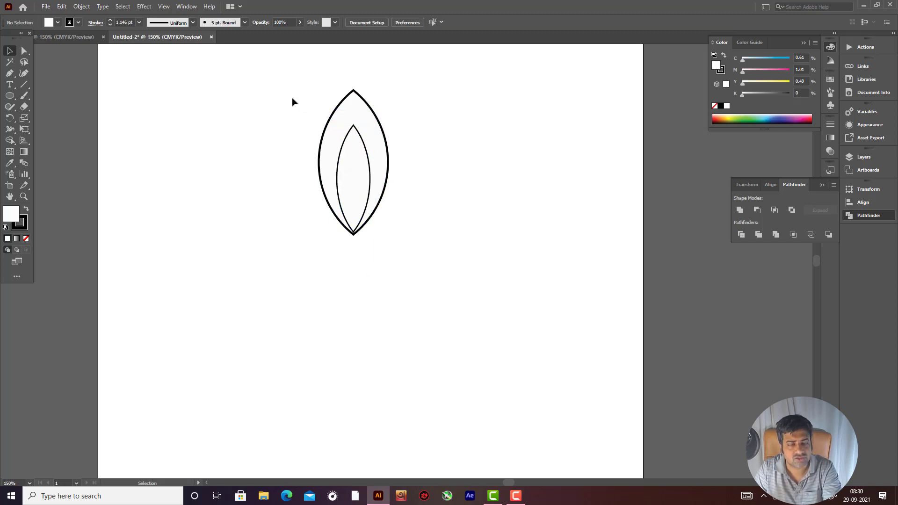
left_click_drag(270, 84, 407, 286)
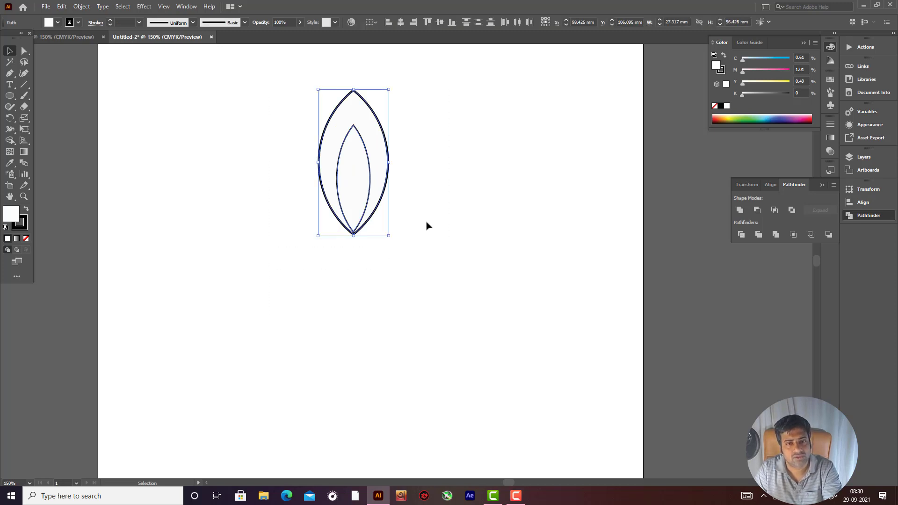
left_click(412, 215)
left_click_drag(369, 186, 370, 191)
- Swap fill and stroke colors so that the outer petal is filled black and the inner petal white
left_click_drag(297, 85, 422, 256)
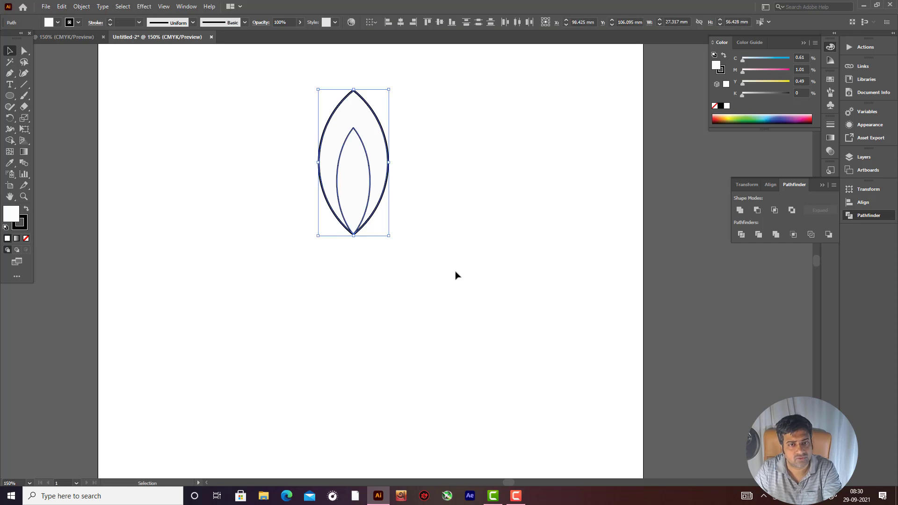
left_click(27, 212)
left_click(427, 216)
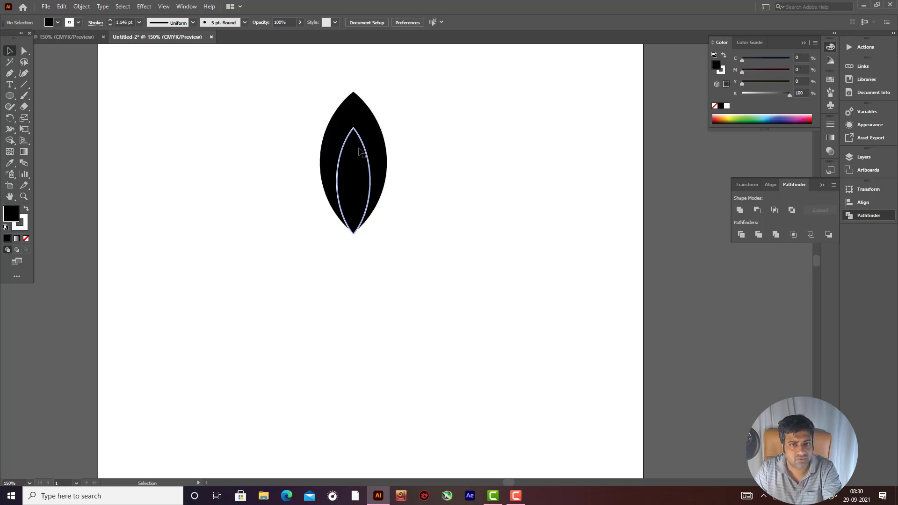
left_click(365, 150)
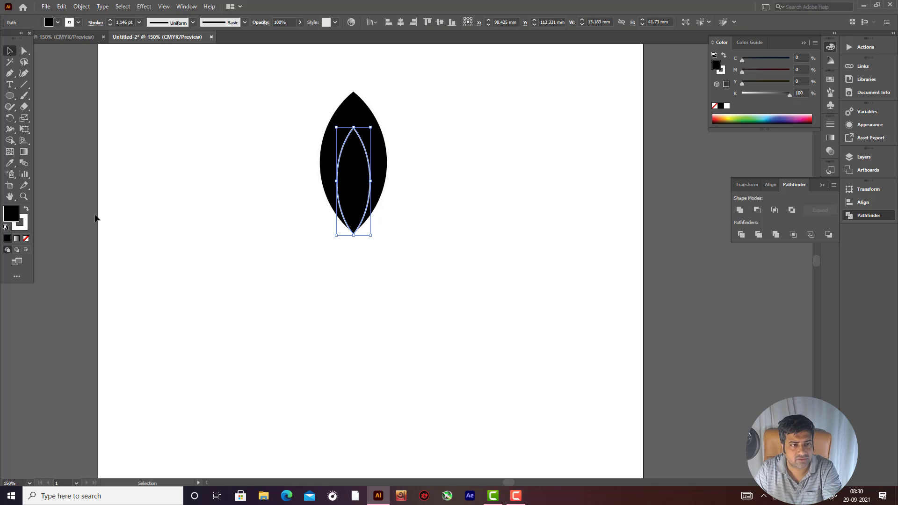
left_click(28, 212)
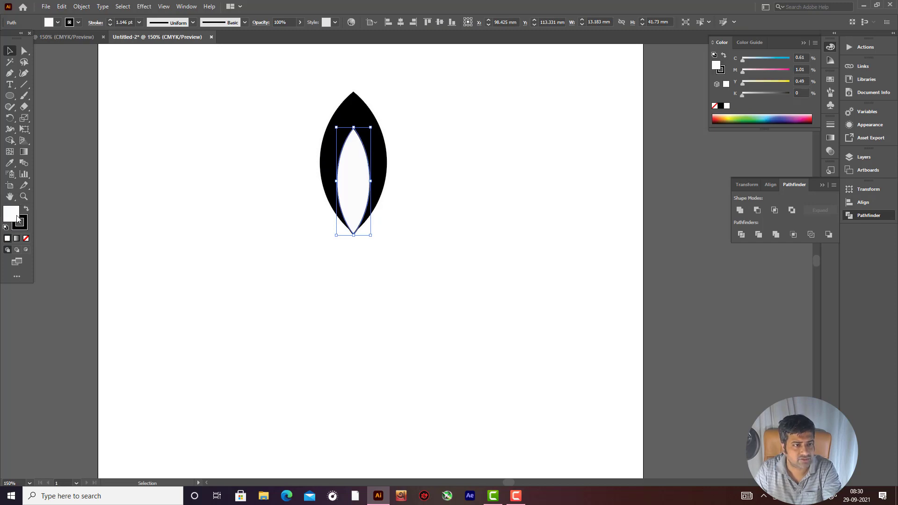
- Remove the stroke from both the inner white petal and the outer black petal
left_click(26, 238)
left_click(170, 237)
left_click_drag(557, 316, 533, 300)
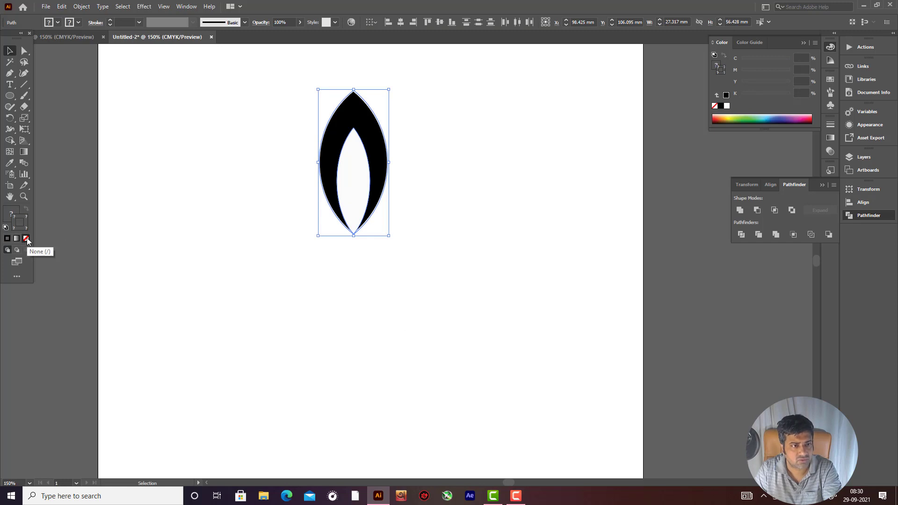
left_click(147, 258)
left_click(381, 155)
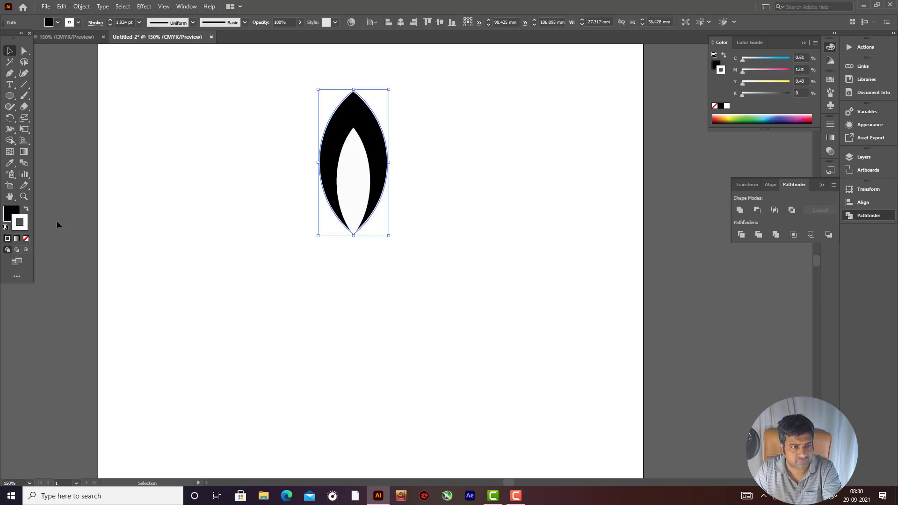
left_click(26, 239)
left_click(263, 220)
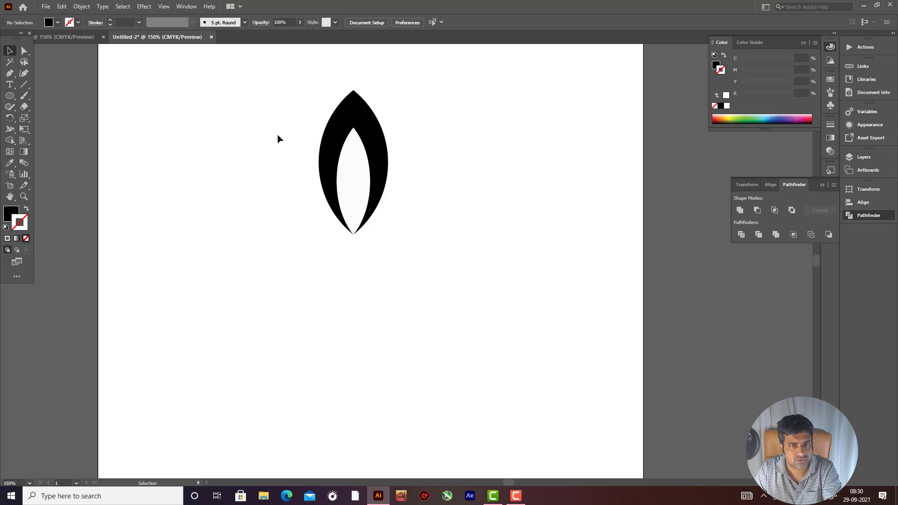
- Select the outer and inner petals together and group them
left_click_drag(306, 140, 557, 348)
scroll(541, 354, "up", 2)
scroll(541, 353, "up", 1)
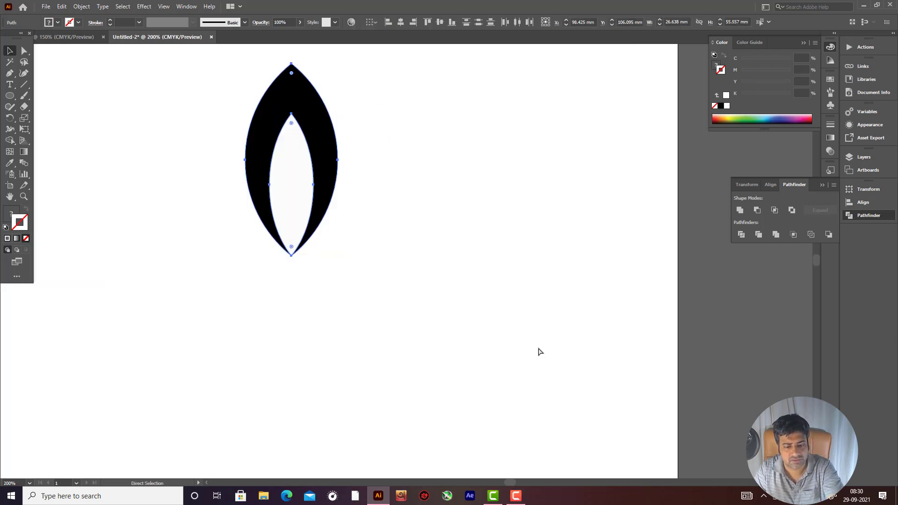
left_click(537, 350)
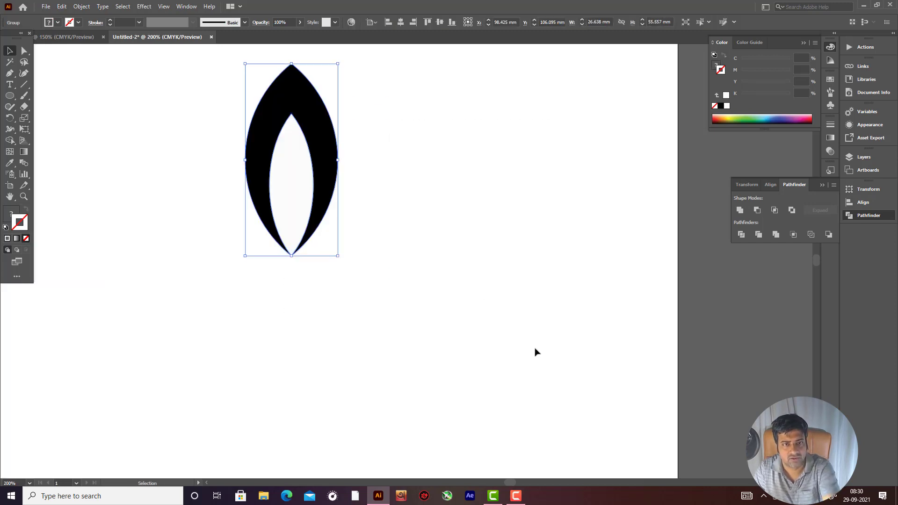
- Scale the petal group down proportionally to about 13.5 × 28.2 mm and place it near the center of the artboard
left_click(338, 159)
left_click_drag(340, 67, 325, 90)
scroll(355, 154, "down", 3)
left_click_drag(344, 155, 345, 184)
left_click(361, 174)
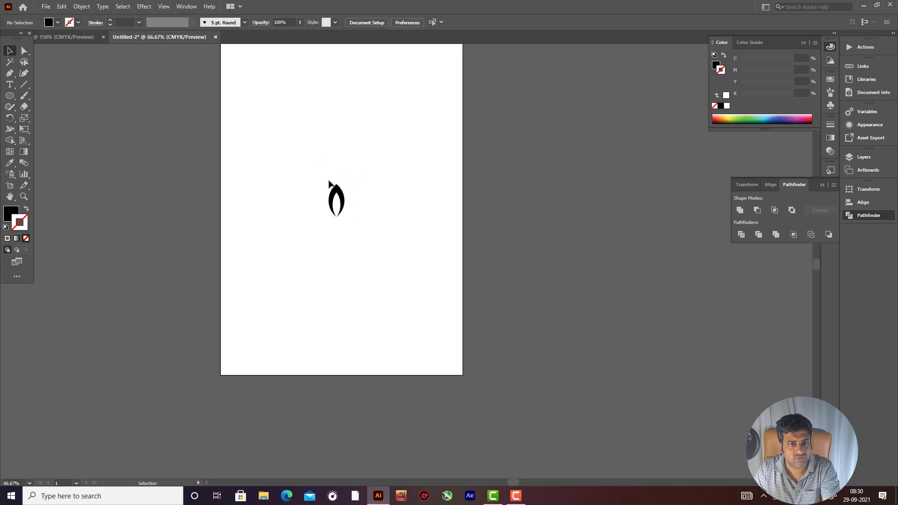
- Open the Distort & Transform effect's Transform settings for the petal group, keeping the dialog clear of the artwork
left_click_drag(309, 158, 375, 255)
scroll(394, 245, "up", 3)
left_click(186, 6)
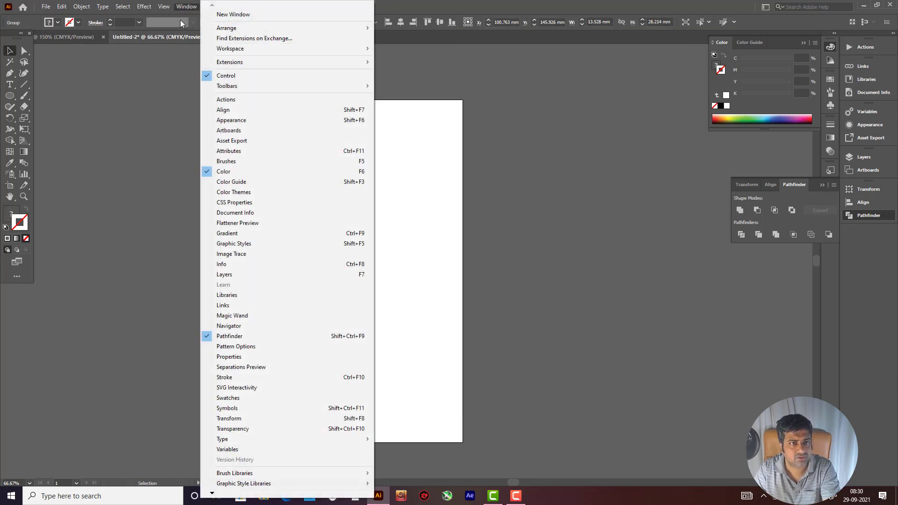
mouse_move(144, 7)
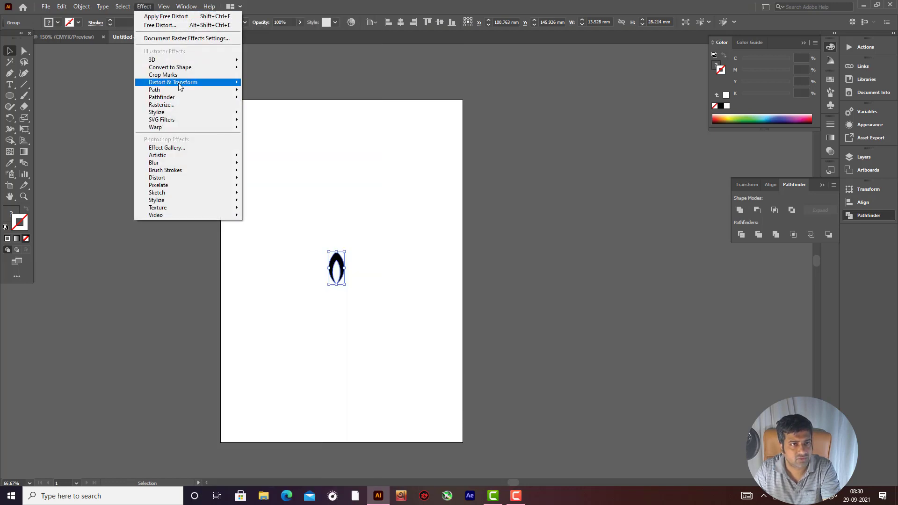
mouse_move(180, 86)
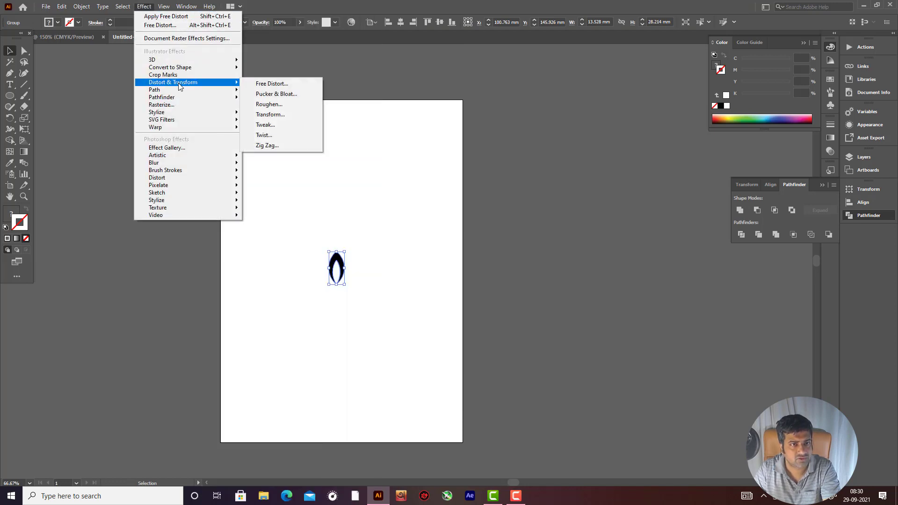
left_click(270, 114)
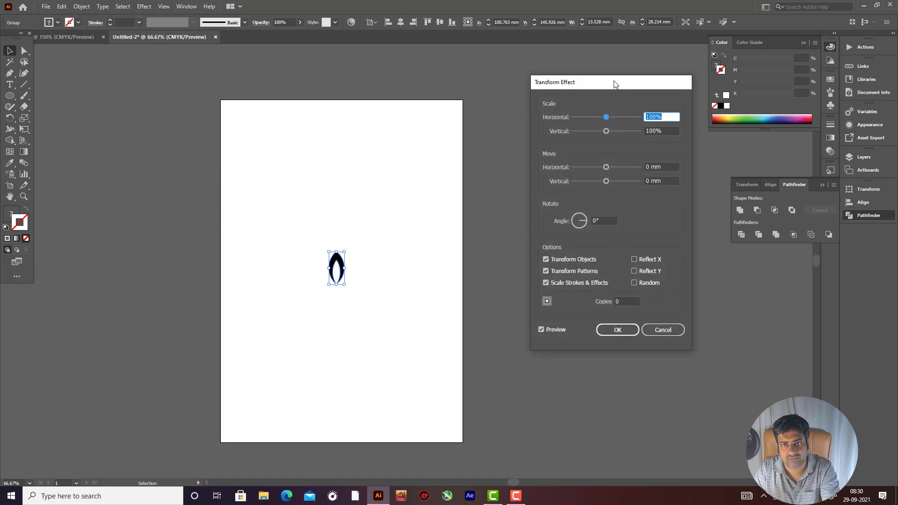
left_click_drag(615, 83, 601, 65)
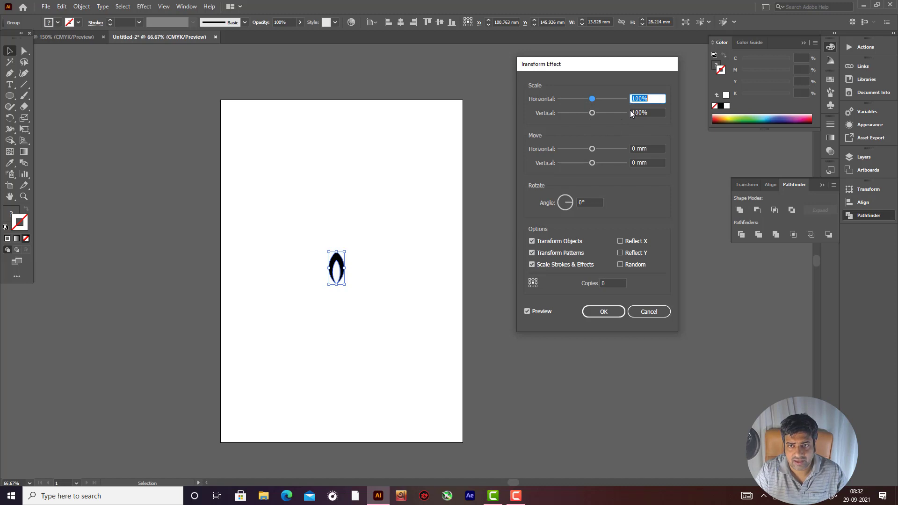
- Try a 125% horizontal scale with several horizontal and vertical move offsets on the previewed petal
left_click_drag(592, 98, 601, 100)
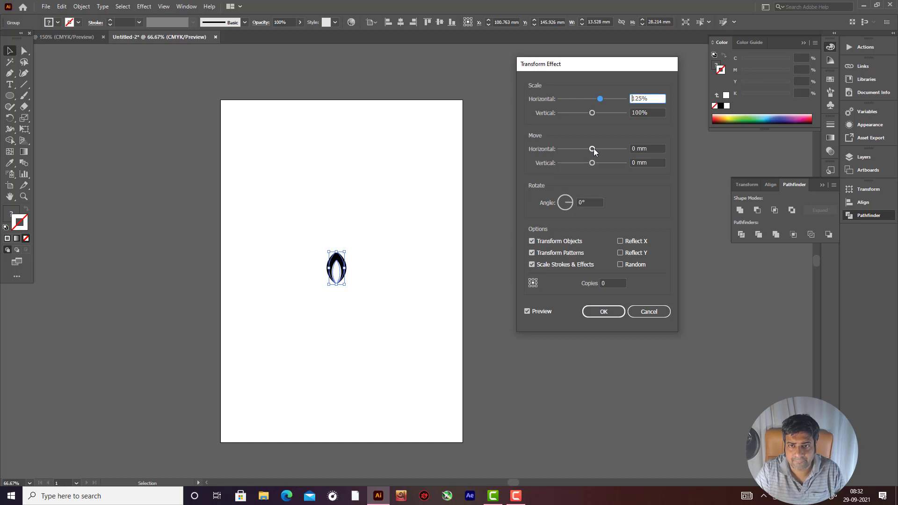
left_click_drag(593, 149, 597, 151)
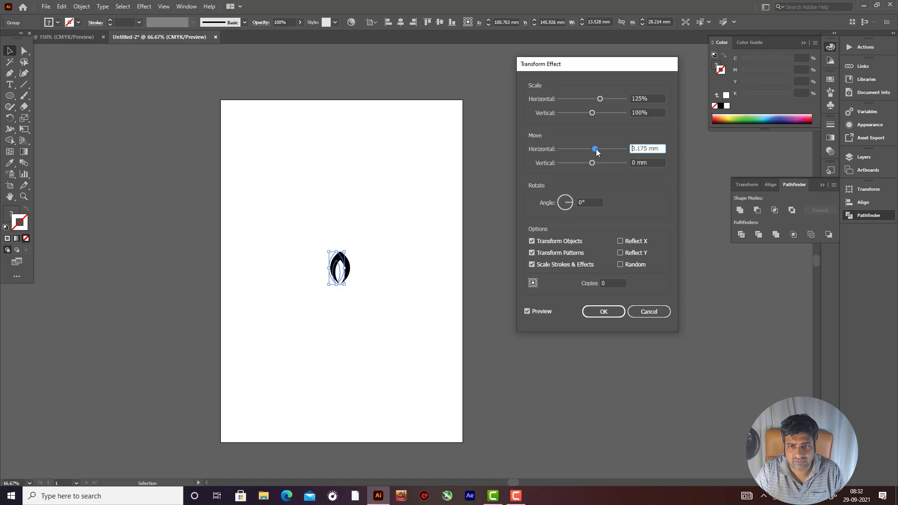
left_click_drag(596, 149, 604, 164)
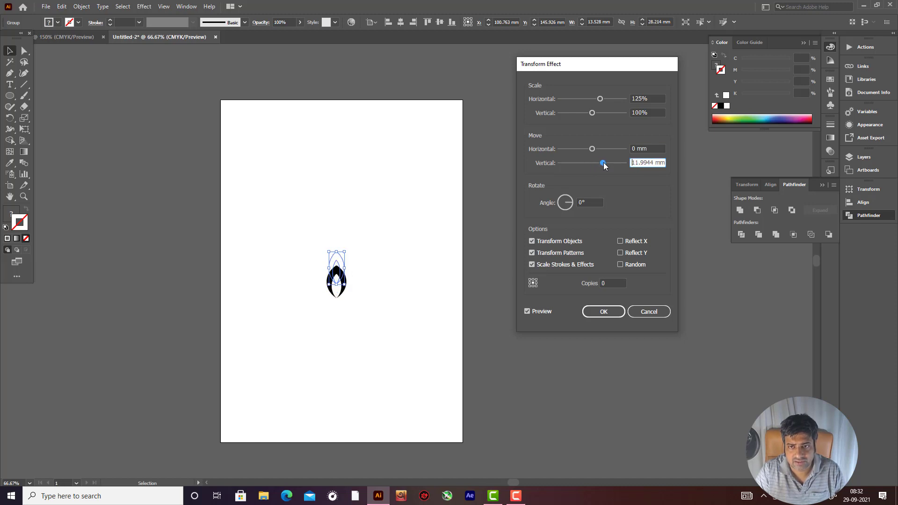
mouse_move(602, 163)
left_mouse_down()
mouse_move(593, 163)
mouse_move(599, 153)
left_mouse_up()
left_click(593, 149)
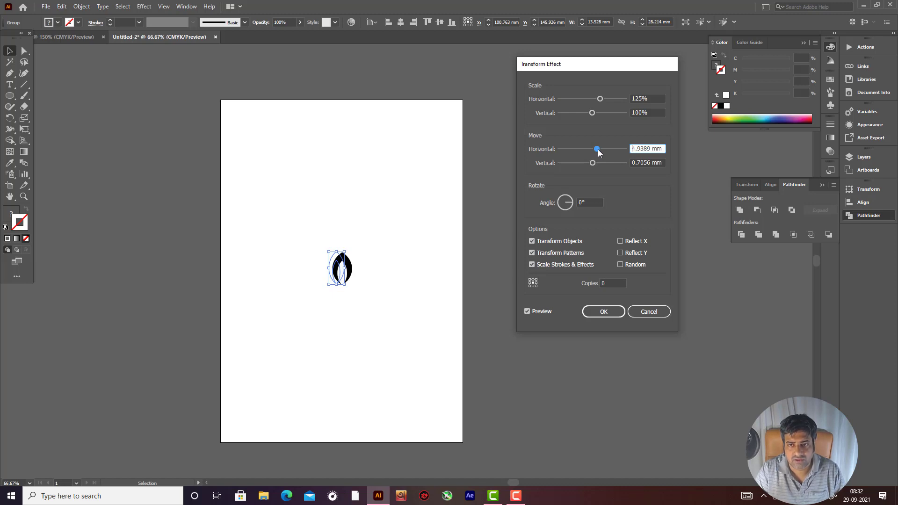
left_click_drag(598, 152, 592, 150)
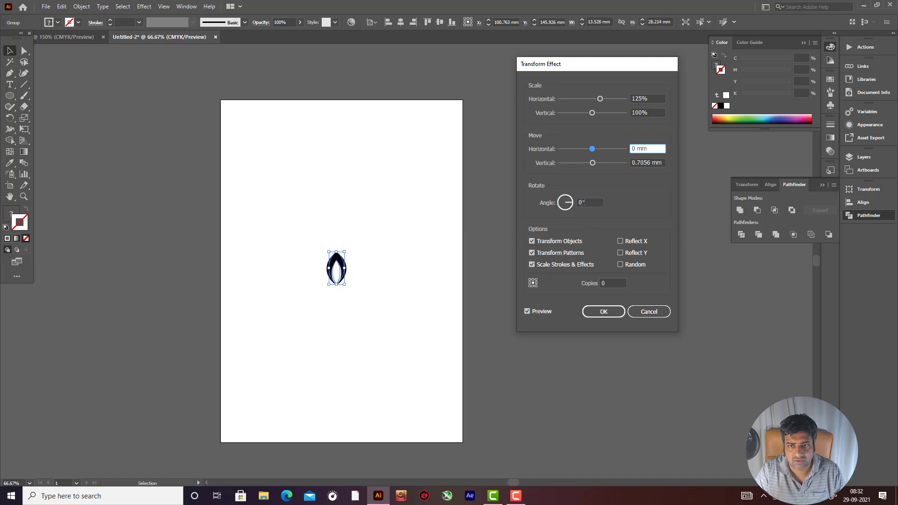
- Set the Transform effect's rotation angle to 45°
left_click_drag(582, 202, 568, 215)
key("BackSpace")
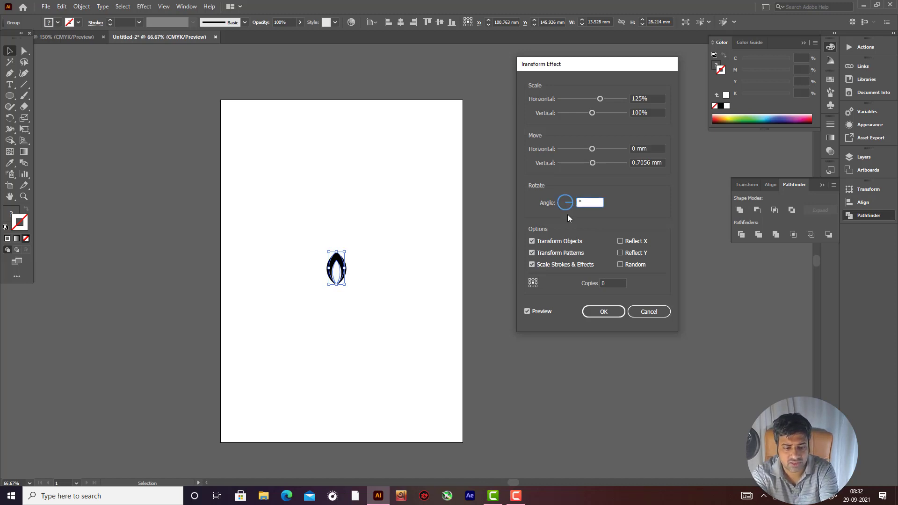
type("45")
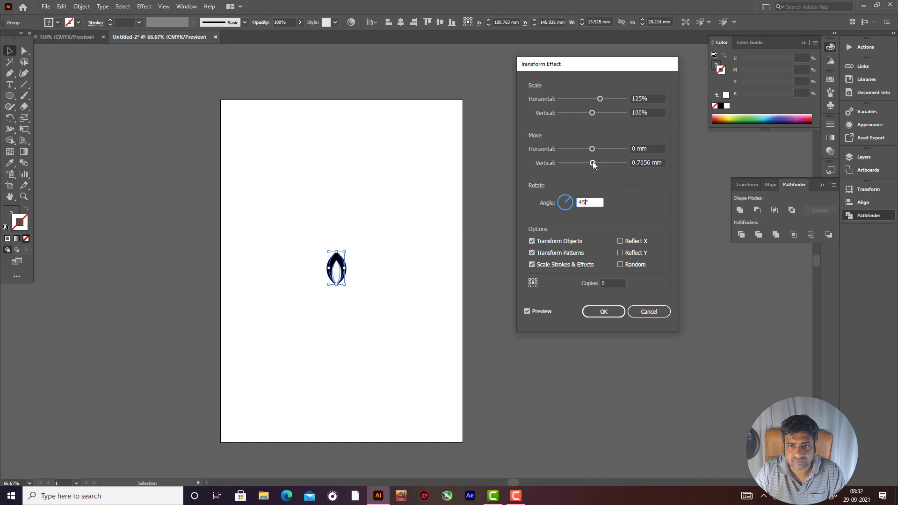
- Increase the Transform effect's vertical move to 20 mm
left_click(650, 163)
key("Up")
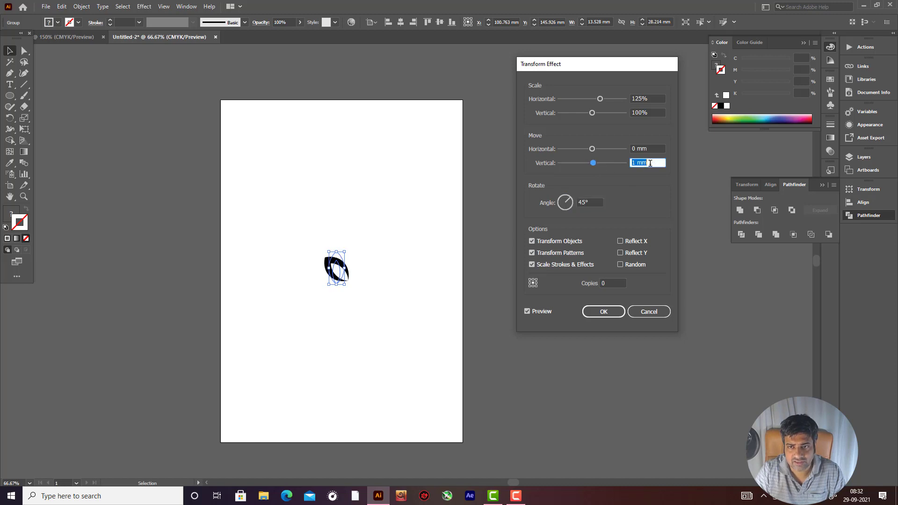
key("Up")
key("Up")
key("Up")
key("Up")
key("Up")
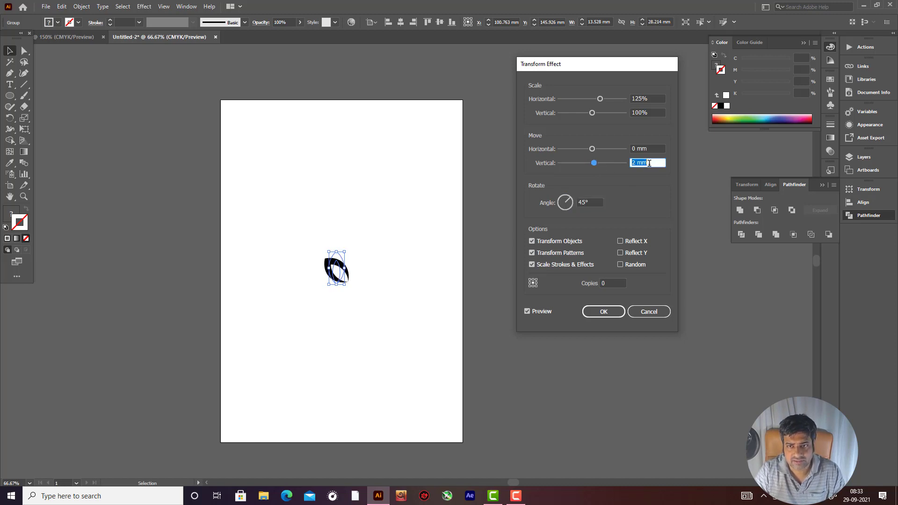
key("Up")
key("Up")
key("Up")
key("Up")
key("Up")
key("Up")
key("Up")
key("Up")
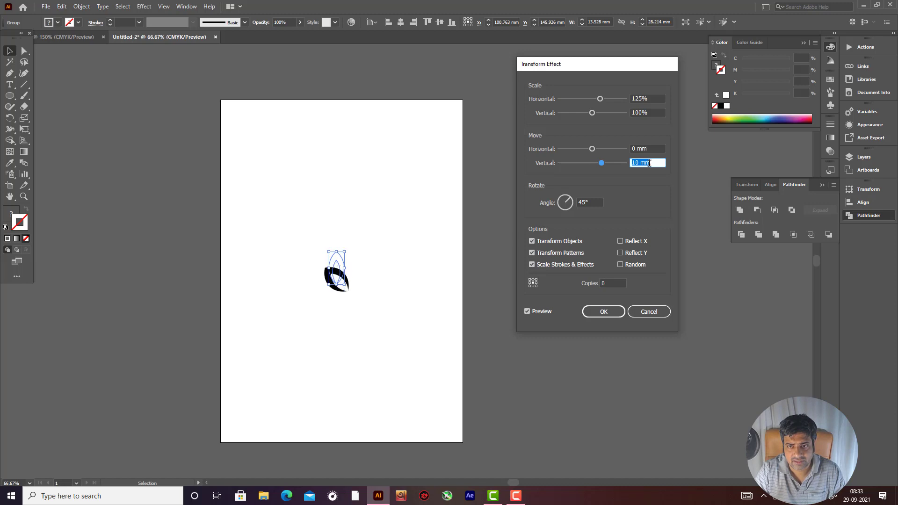
key("Up")
key("Up")
key("Up")
key("Up")
key("Up")
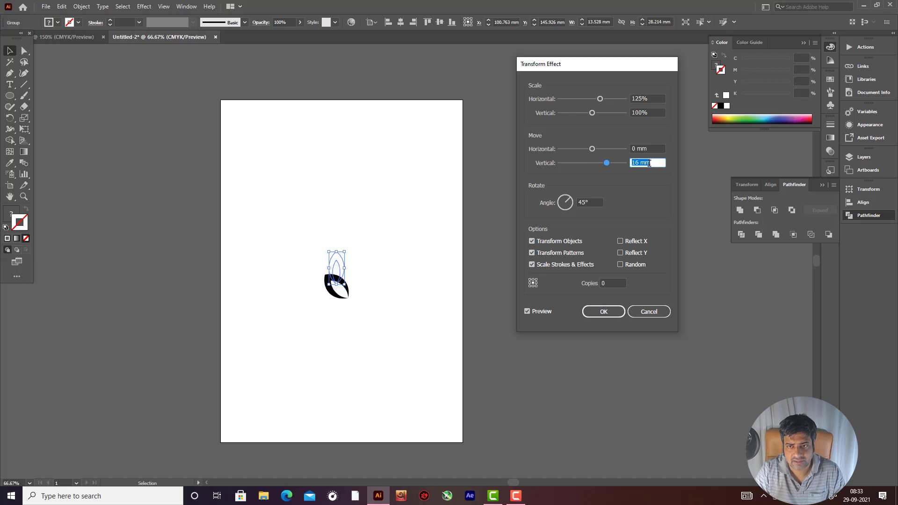
key("Up")
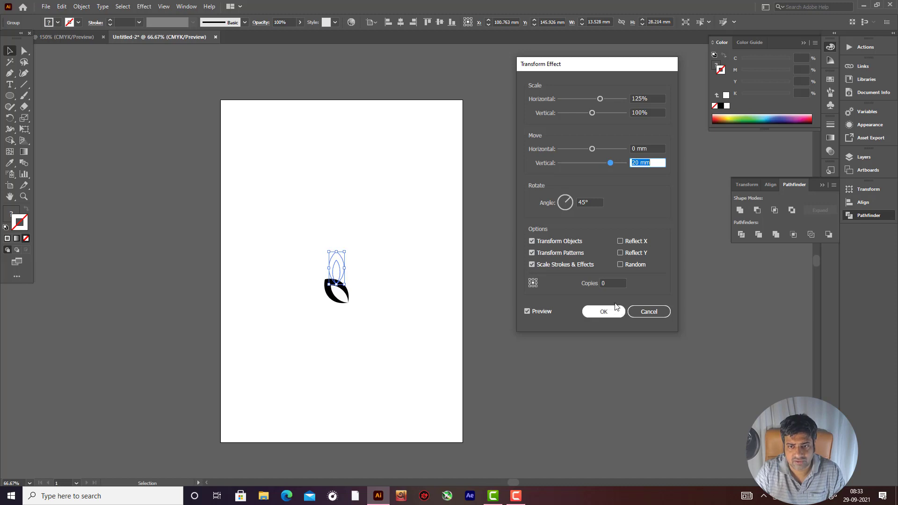
- Raise the Transform effect's number of copies to 11 so the petals form a spiral
left_click(611, 283)
key("Up")
key("Up")
key("Up")
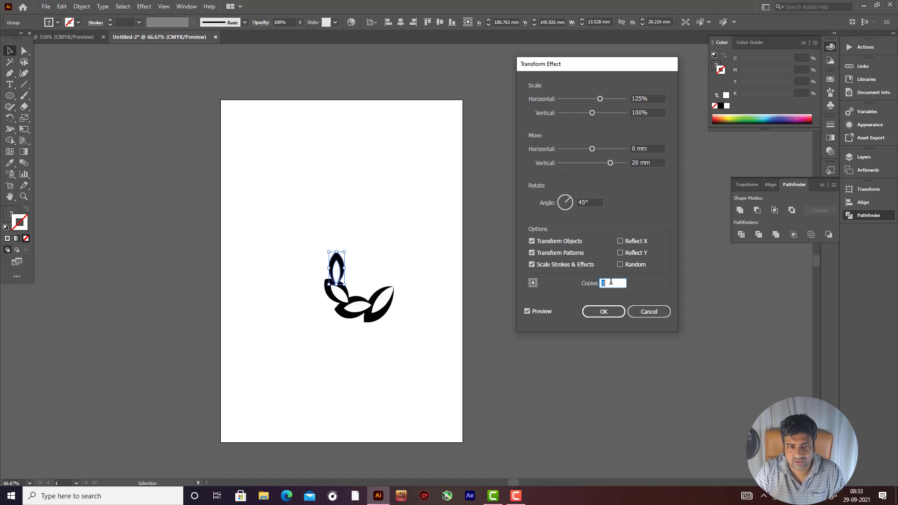
key("Up")
key("Up")
key("Up")
key("Up")
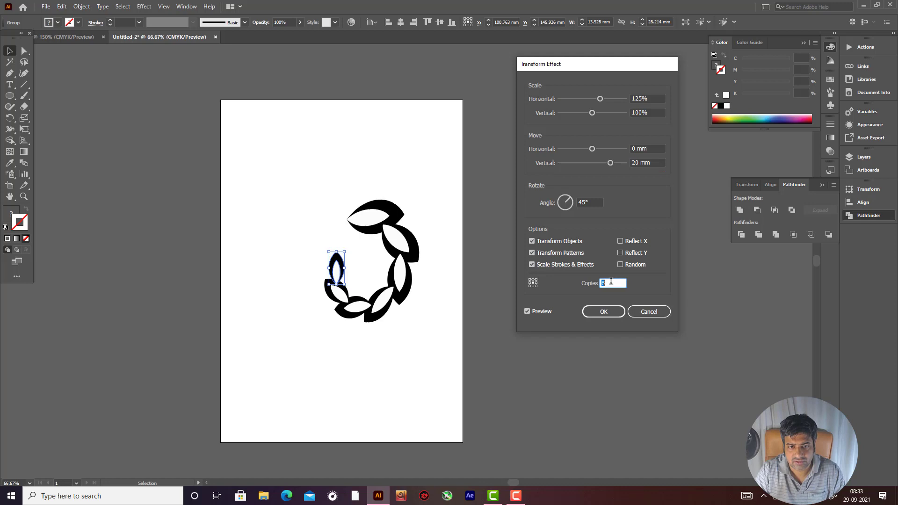
key("Up")
key("Up")
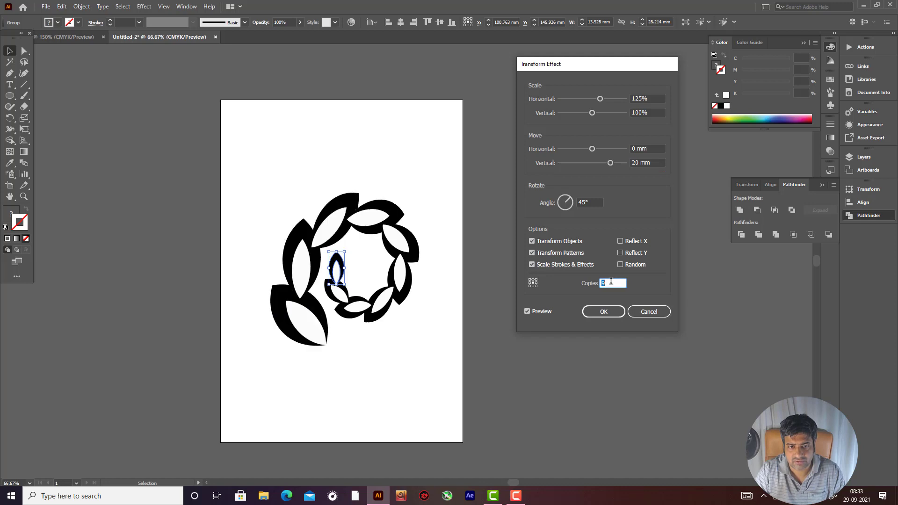
key("Up")
key("Up")
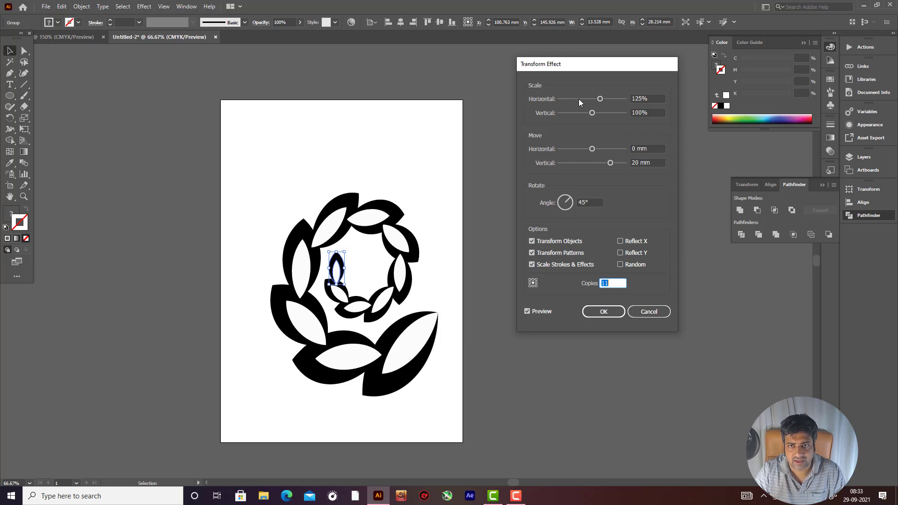
- Try horizontal scales from 101% to 131% and vertical scales of 84% and 96% on the previewed copies
left_click_drag(599, 99, 595, 100)
left_click(643, 99)
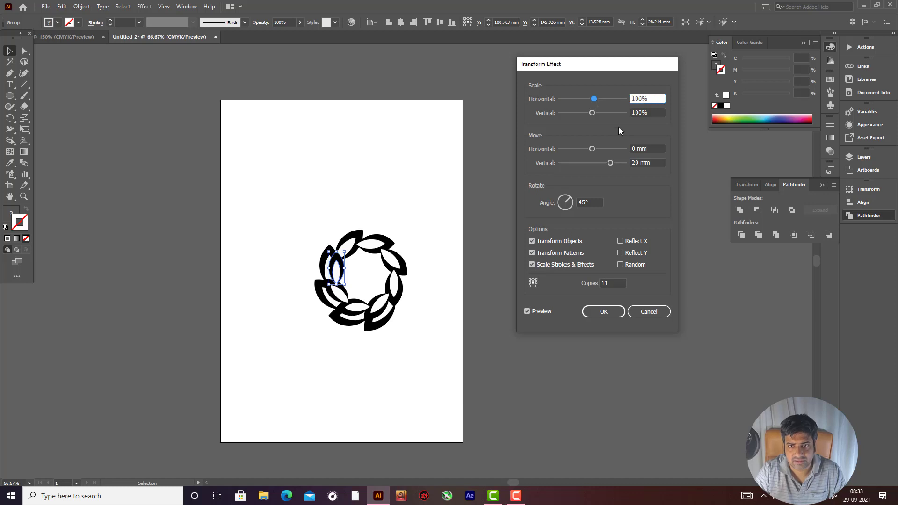
key("BackSpace")
type("0")
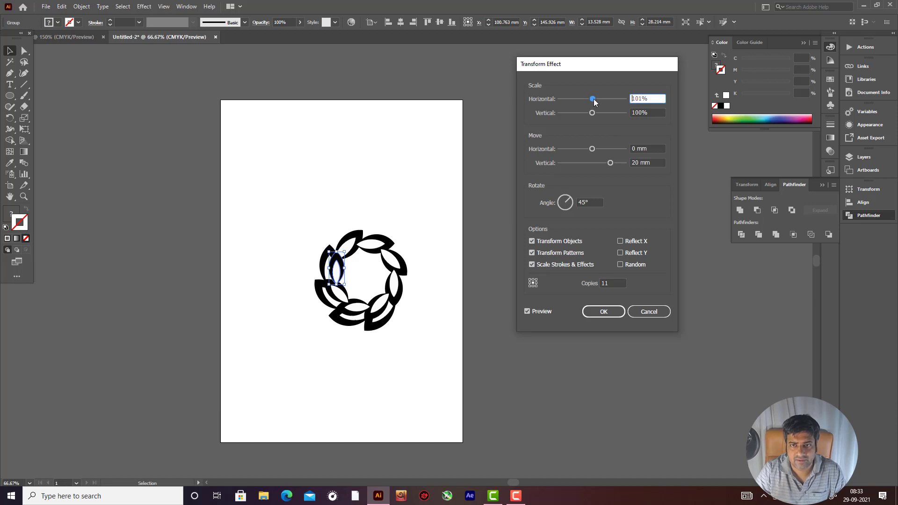
left_click_drag(595, 102, 604, 102)
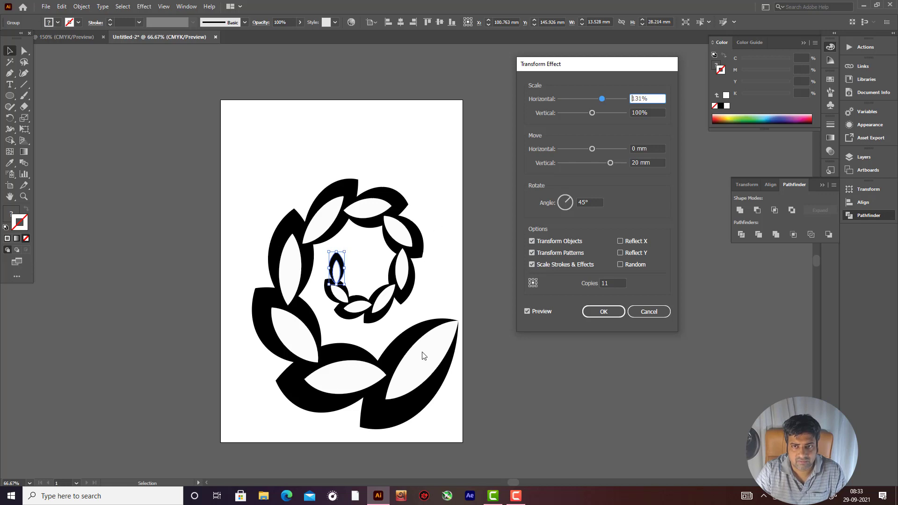
left_click_drag(601, 99, 586, 119)
left_click(593, 113)
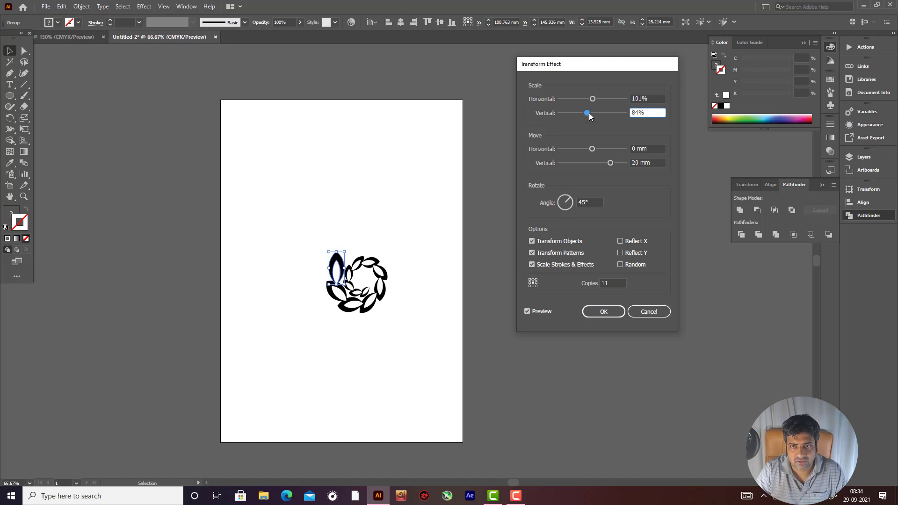
left_click_drag(588, 113, 592, 115)
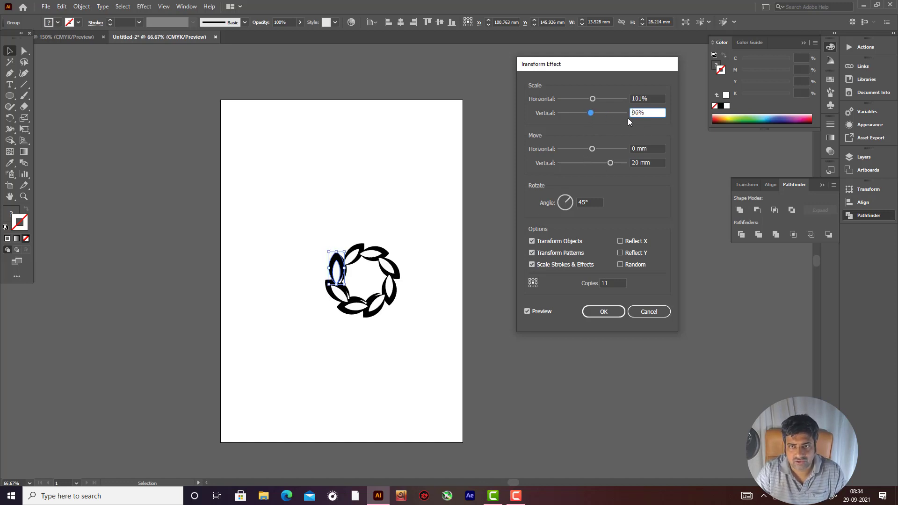
- Reset both the vertical and horizontal scale to 100% so all petal copies keep the same size
double_click(639, 113)
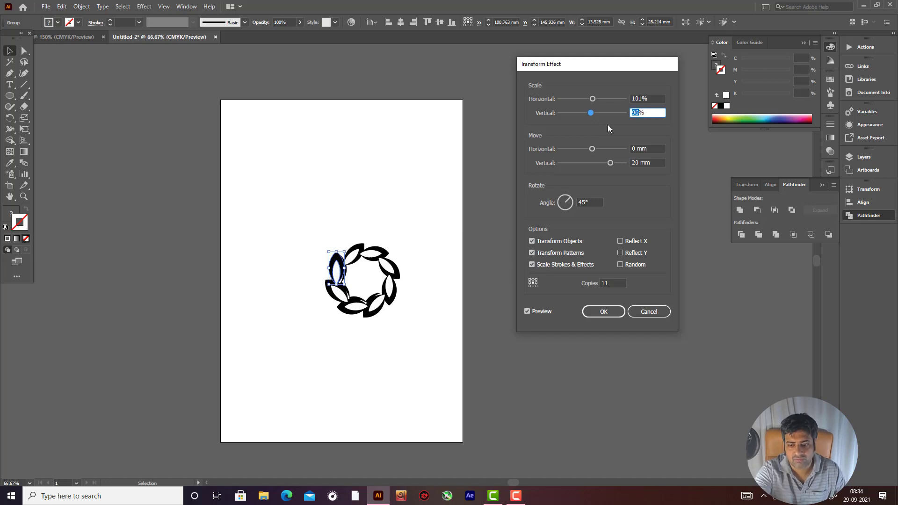
type("100")
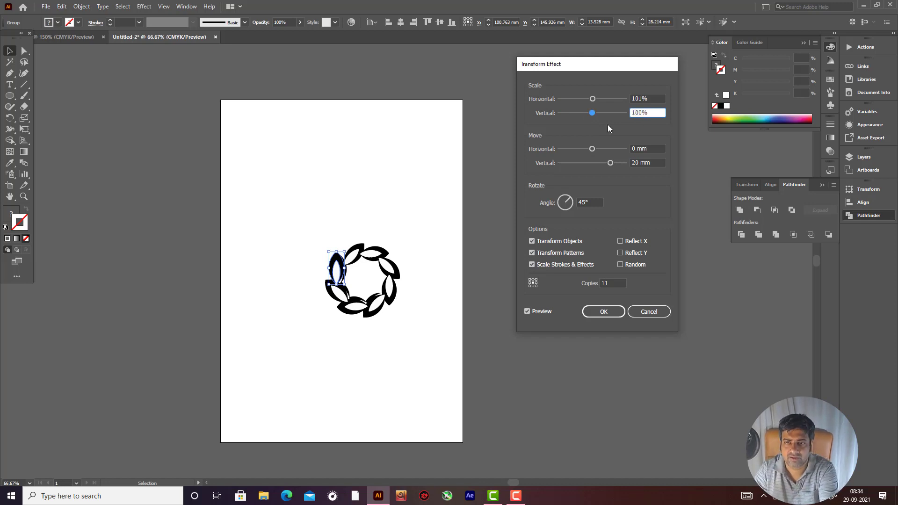
left_click(642, 99)
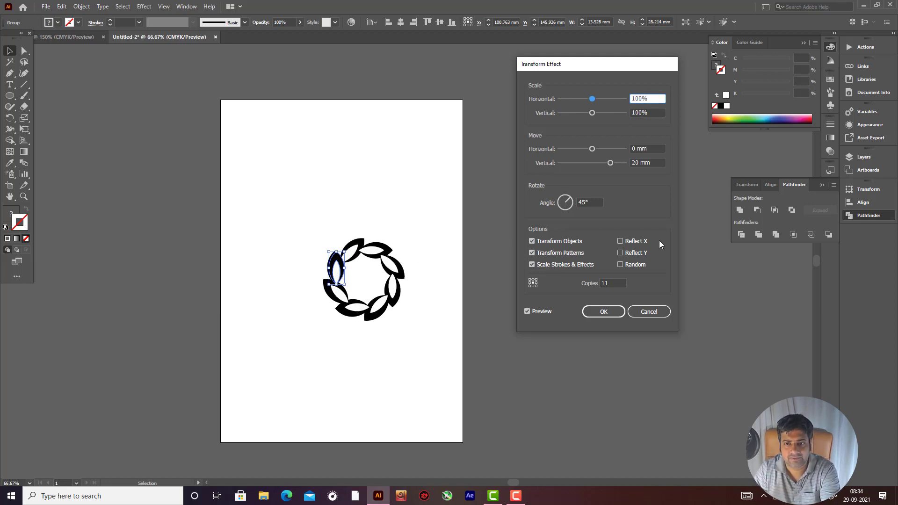
- Apply the Transform effect with 20 copies and a vertical move of about 27.5 mm
left_click(612, 284)
key("Up")
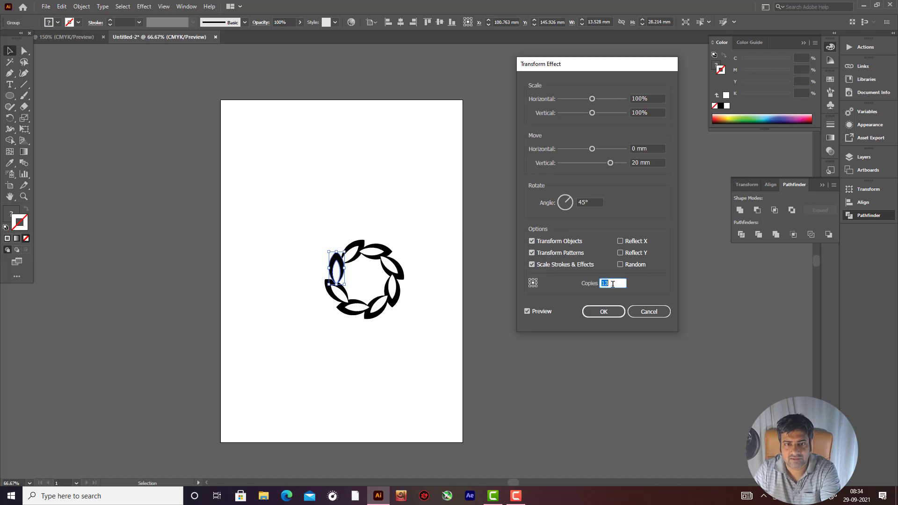
key("Up")
key("Up")
key("Up")
left_click_drag(615, 164, 619, 164)
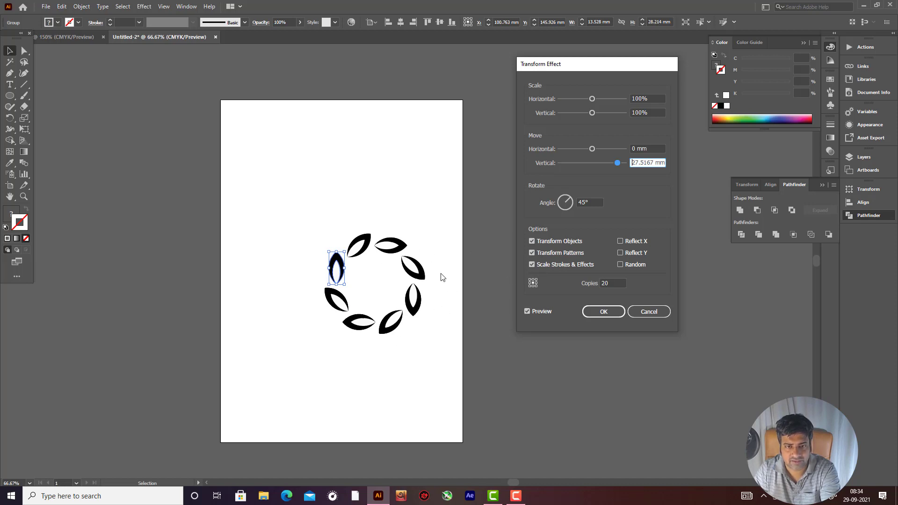
left_click(606, 312)
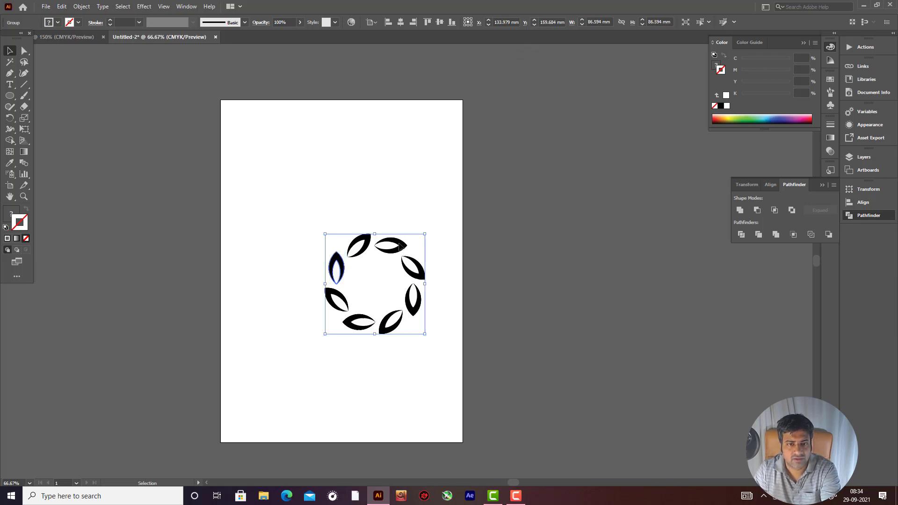
- Enlarge the petal ring proportionally to about 140.5 mm across and place it in the middle of the artboard, leaving it deselected
left_click_drag(399, 246, 427, 188)
left_click(422, 177)
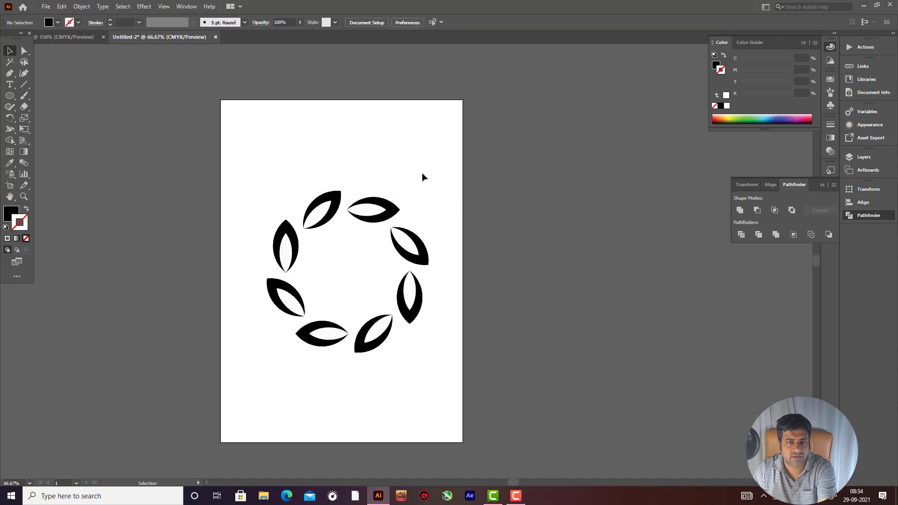
left_click(300, 251)
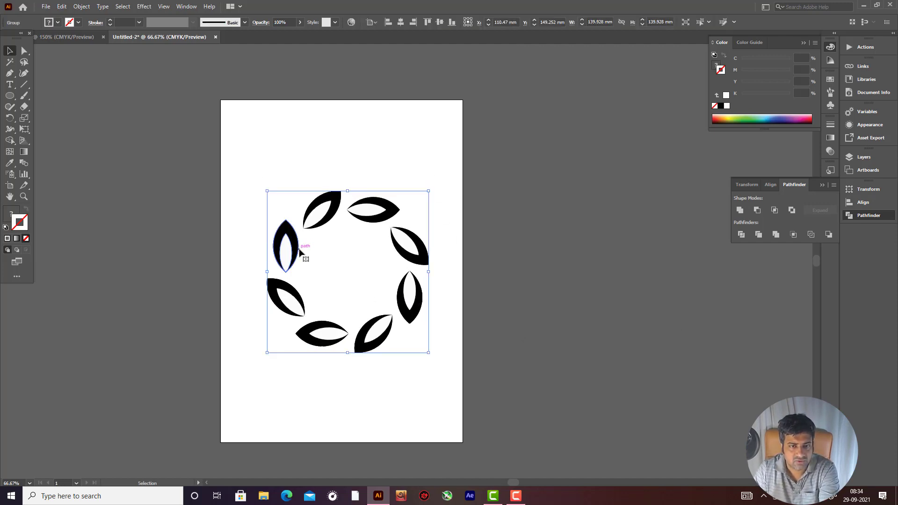
left_click(420, 165)
left_click(389, 217)
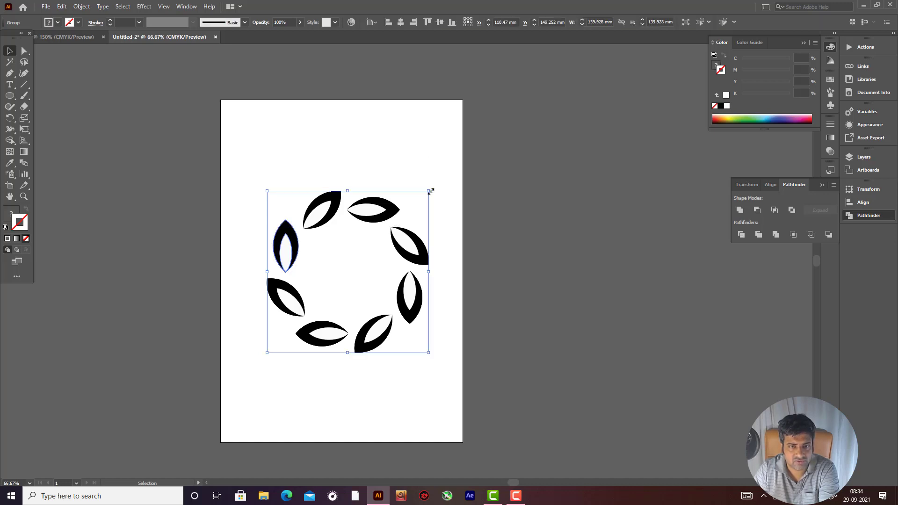
mouse_move(431, 191)
left_mouse_down()
mouse_move(442, 178)
mouse_move(431, 189)
left_mouse_up()
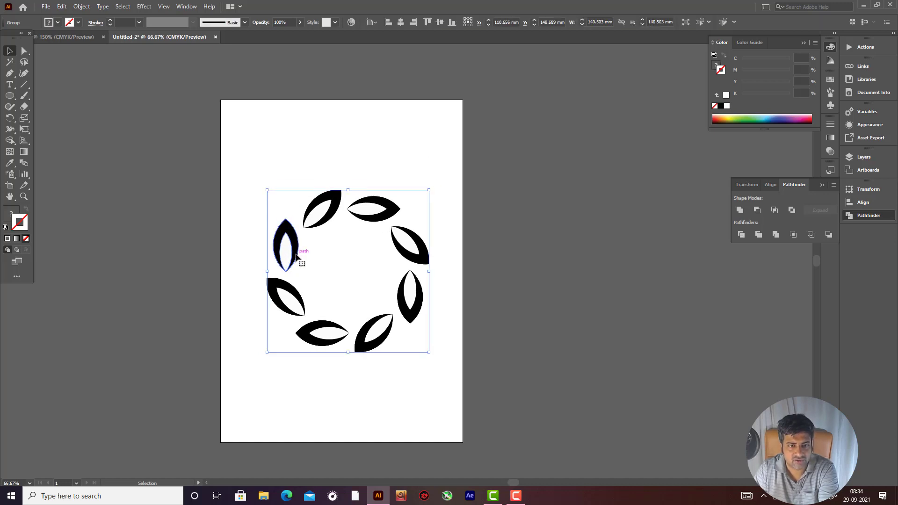
left_click(322, 233)
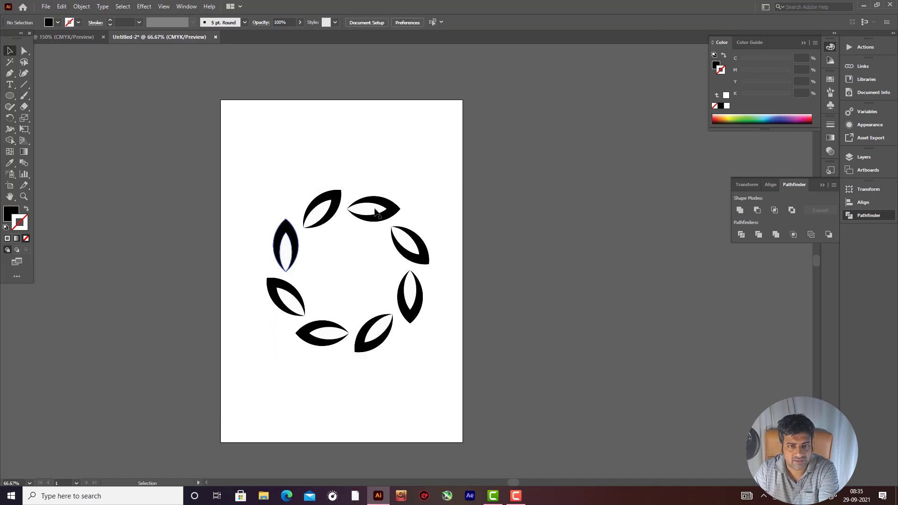
- Isolate the source petal group, scale its black outer path down slightly around its center, and leave isolation mode
left_click(297, 260)
double_click(296, 260)
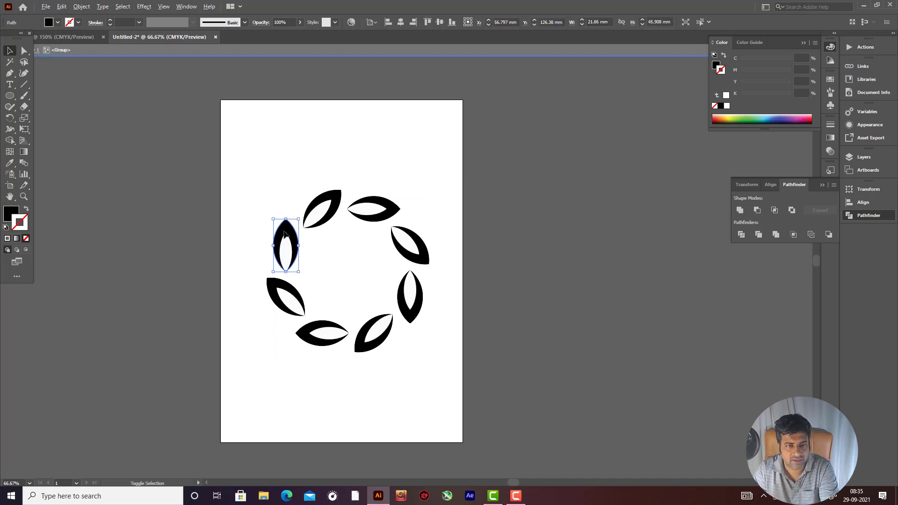
left_click_drag(300, 218, 302, 221)
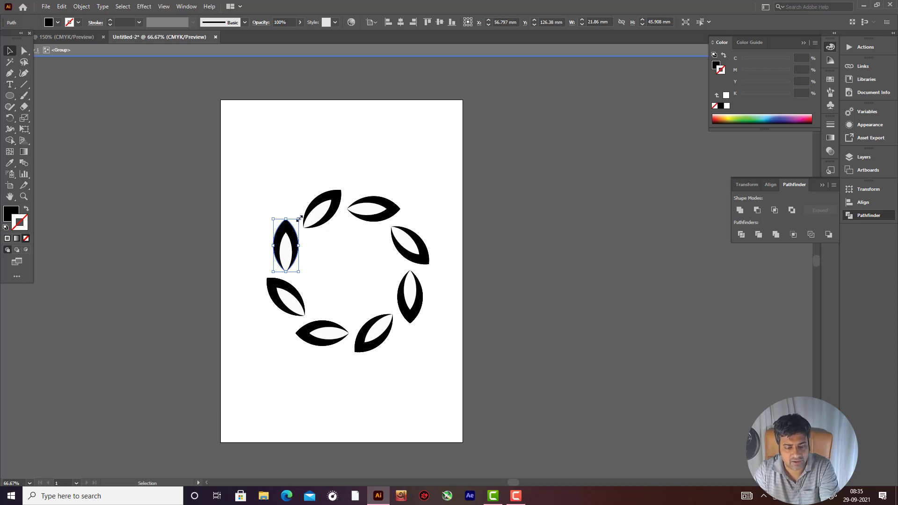
mouse_move(299, 218)
left_mouse_down()
mouse_move(353, 167)
mouse_move(313, 198)
mouse_move(312, 221)
mouse_move(293, 234)
mouse_move(311, 224)
left_mouse_up()
left_click(349, 245)
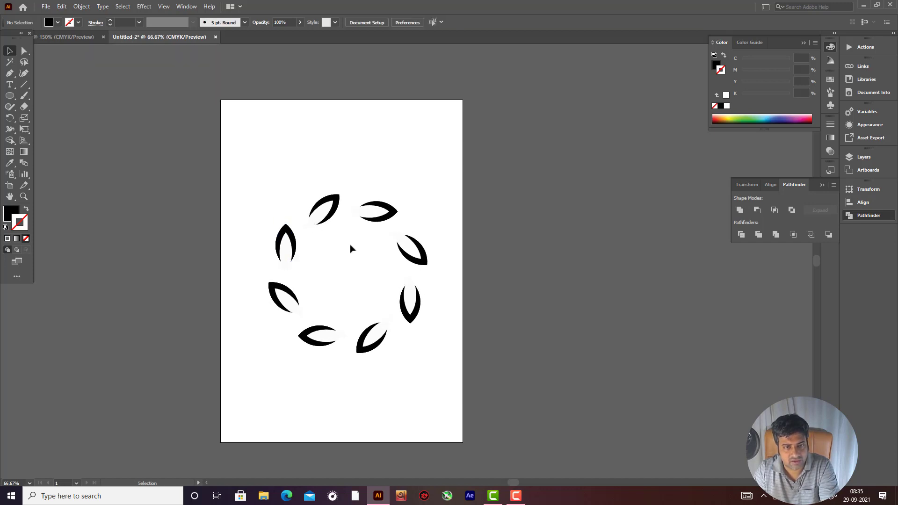
double_click(332, 213)
double_click(332, 214)
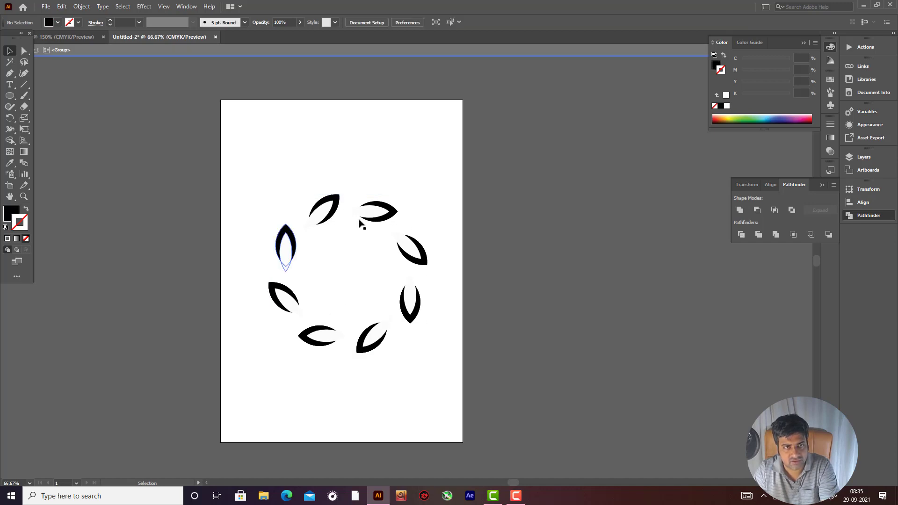
left_click(295, 252)
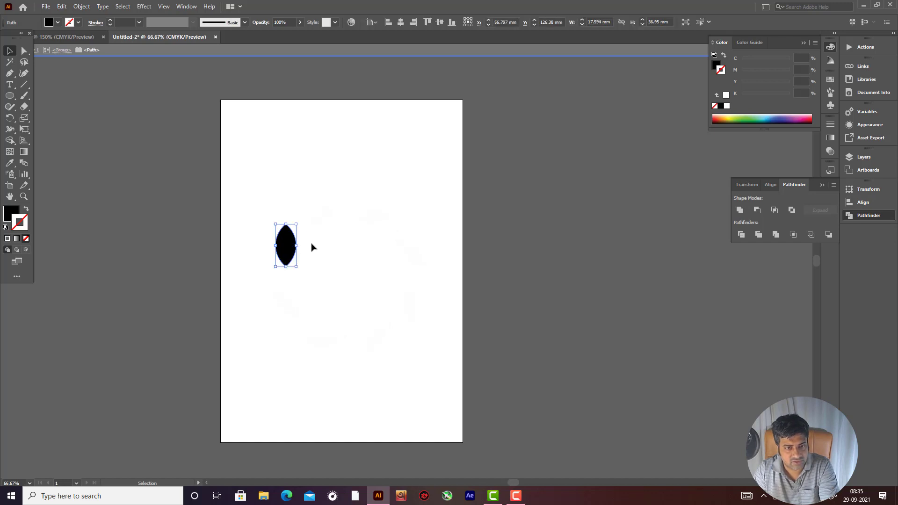
double_click(312, 247)
- Isolate the source petal's black outer path, enlarge it around its center to about 22.6 × 47.5 mm, and leave isolation mode
left_click(291, 243)
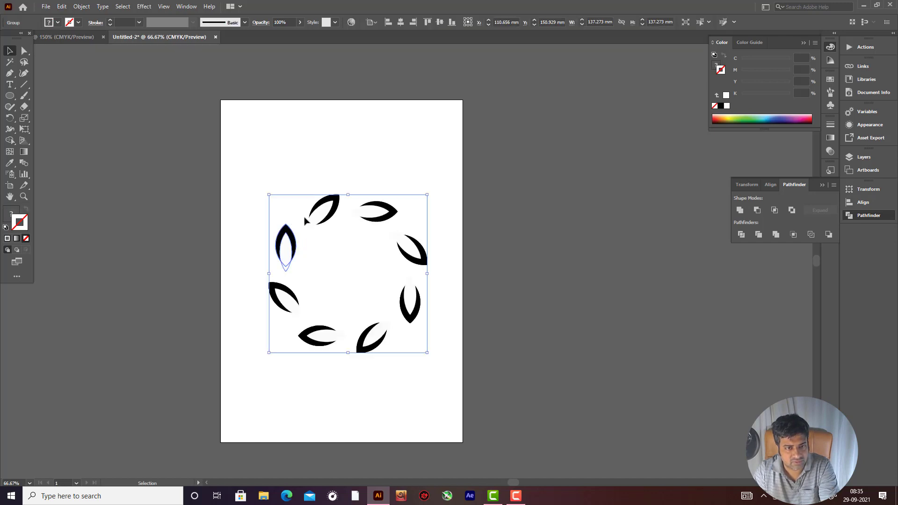
double_click(289, 241)
double_click(287, 245)
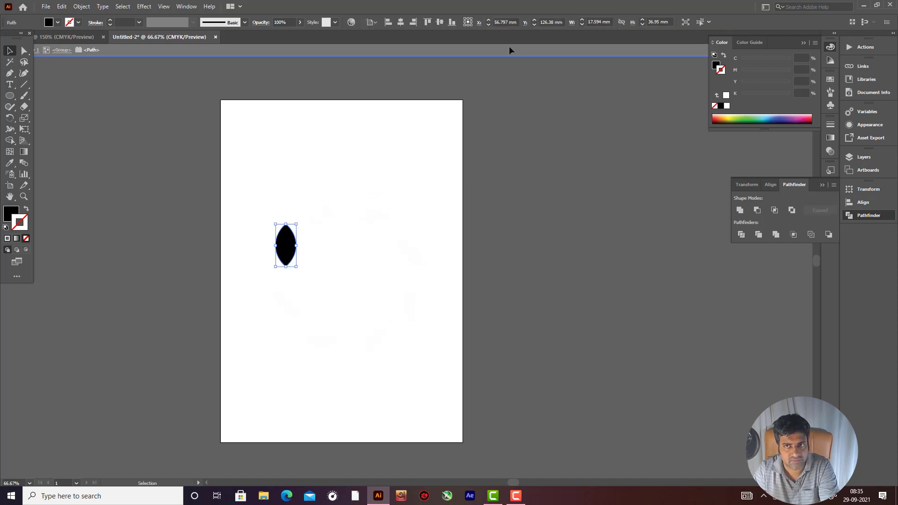
left_click_drag(297, 224, 300, 219)
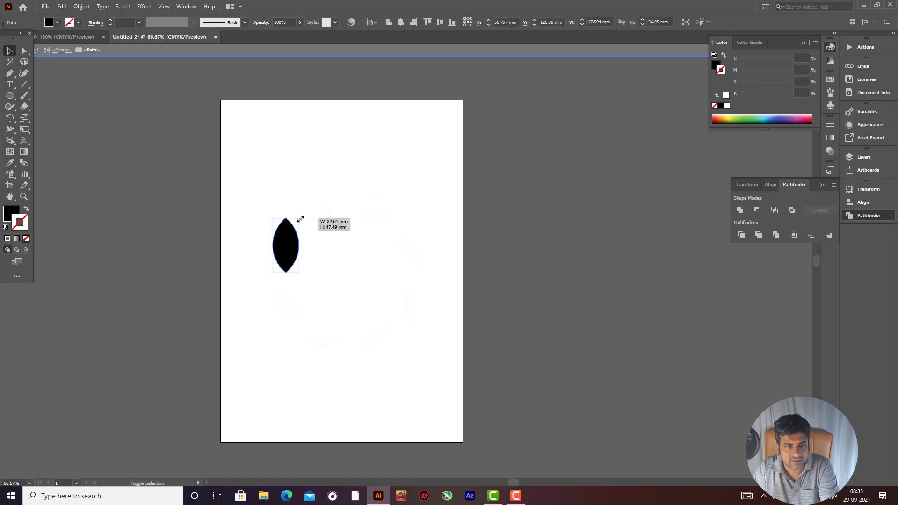
double_click(315, 249)
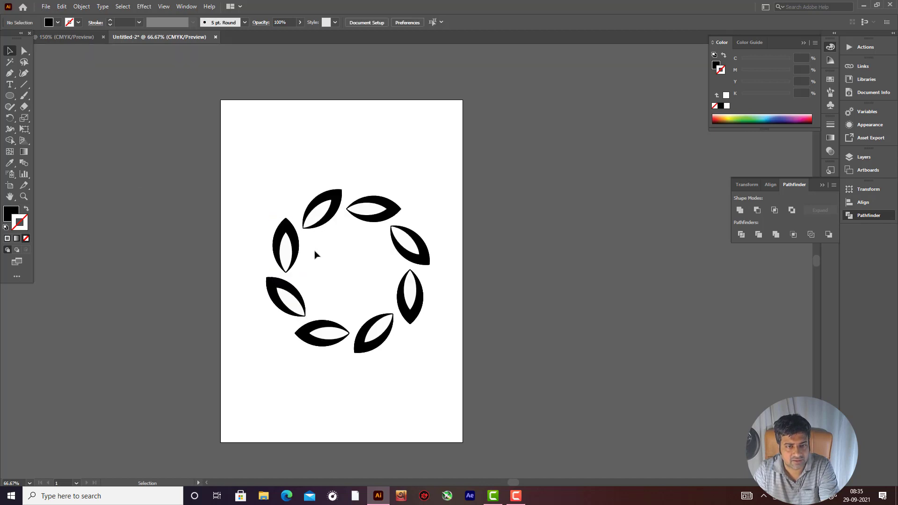
double_click(296, 252)
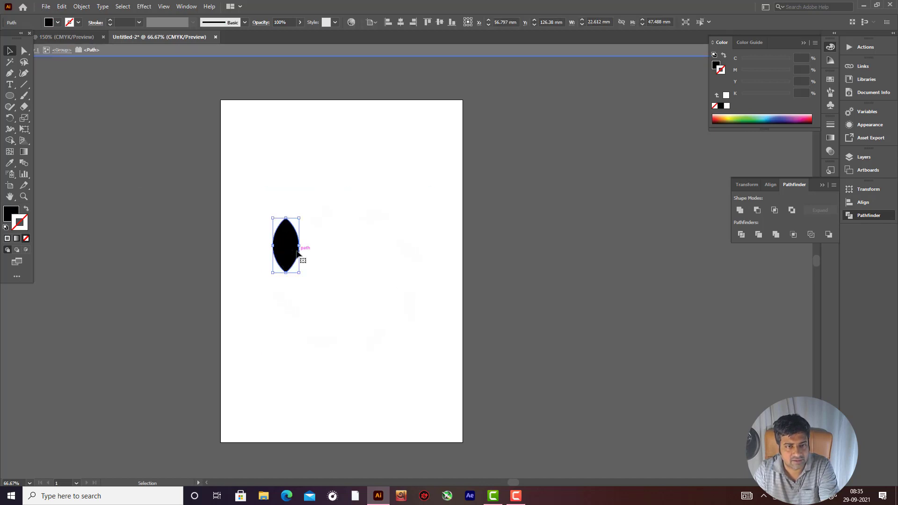
left_click(337, 234)
double_click(414, 193)
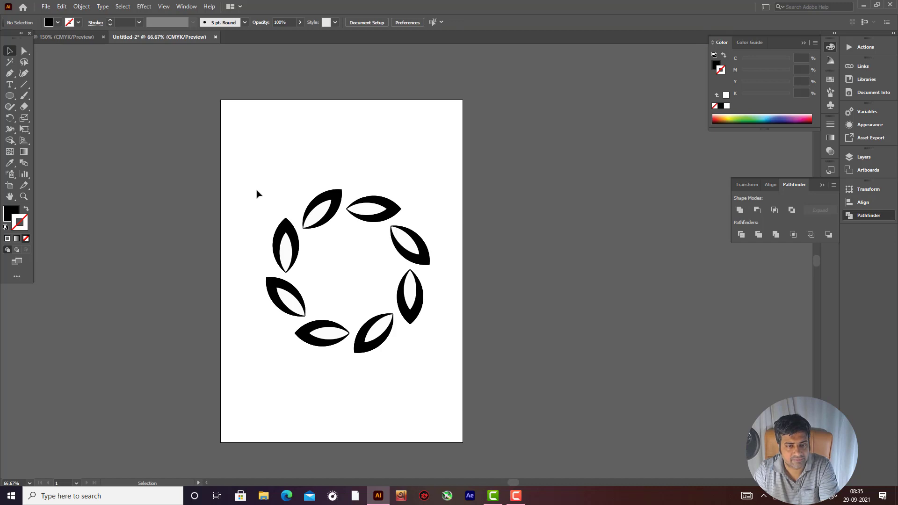
- Select the whole petal ring and move it straight up by about 11 mm on the artboard
left_click_drag(248, 180, 407, 367)
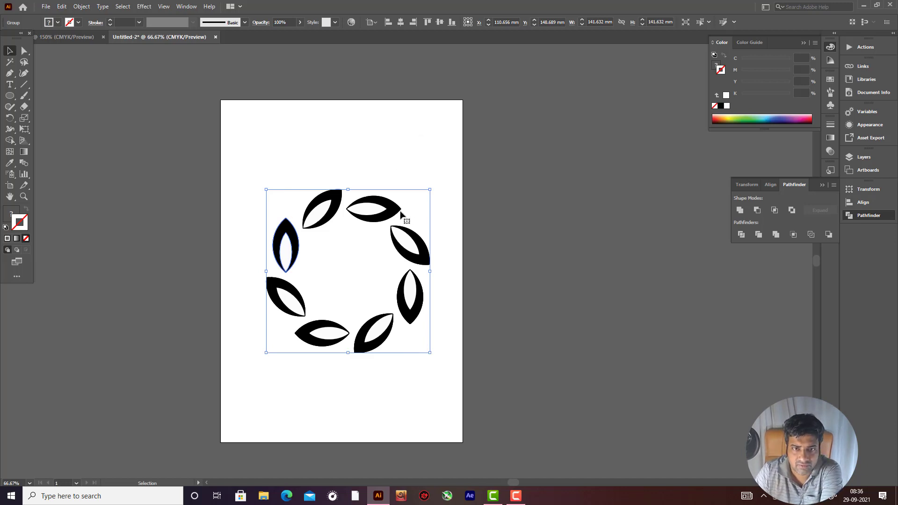
left_click_drag(401, 213, 401, 201)
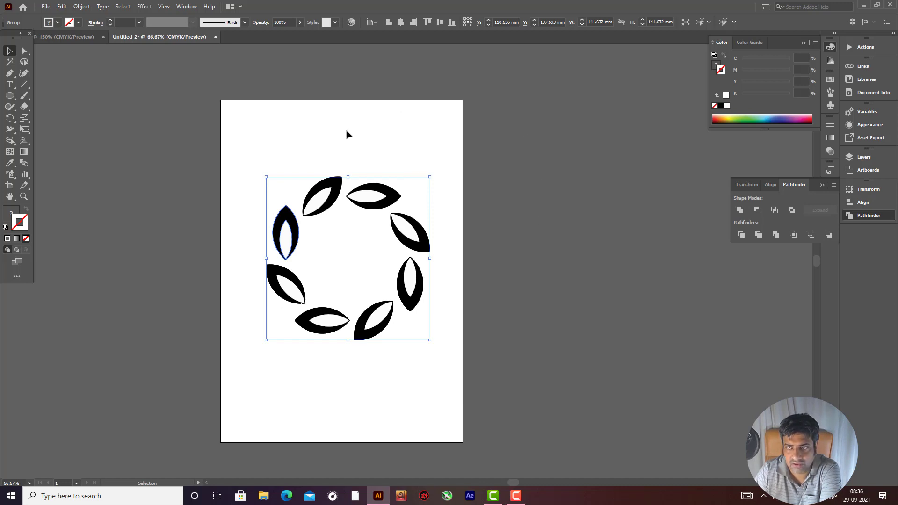
- Show the ring's Appearance attributes in a taller, floating panel beside the artboard
left_click(869, 126)
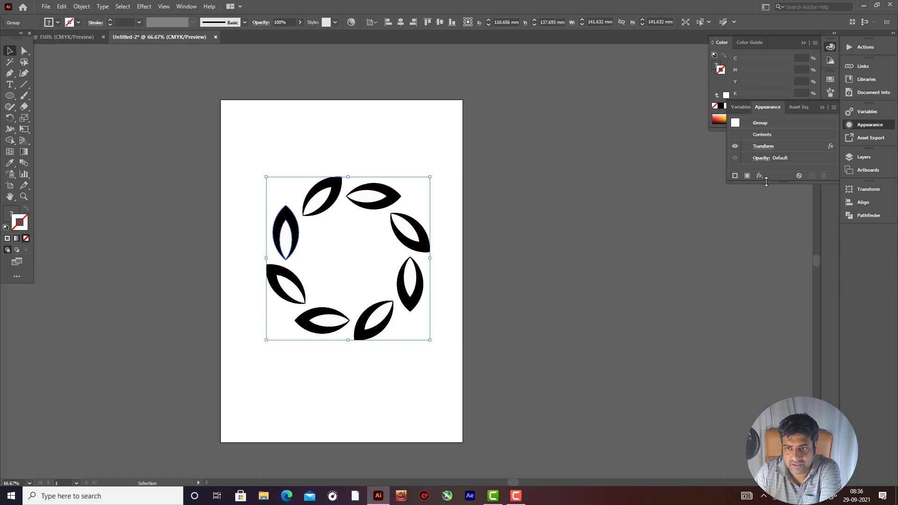
left_click_drag(766, 183, 774, 252)
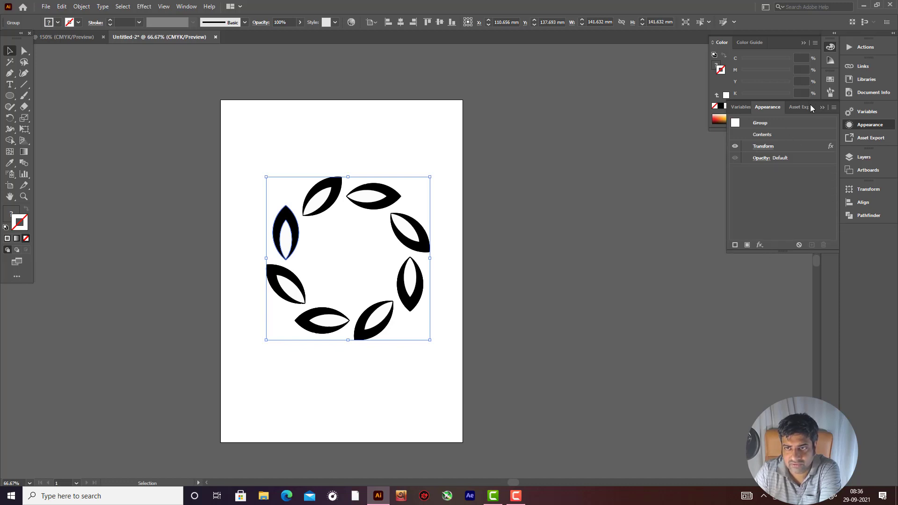
left_click_drag(810, 105, 701, 140)
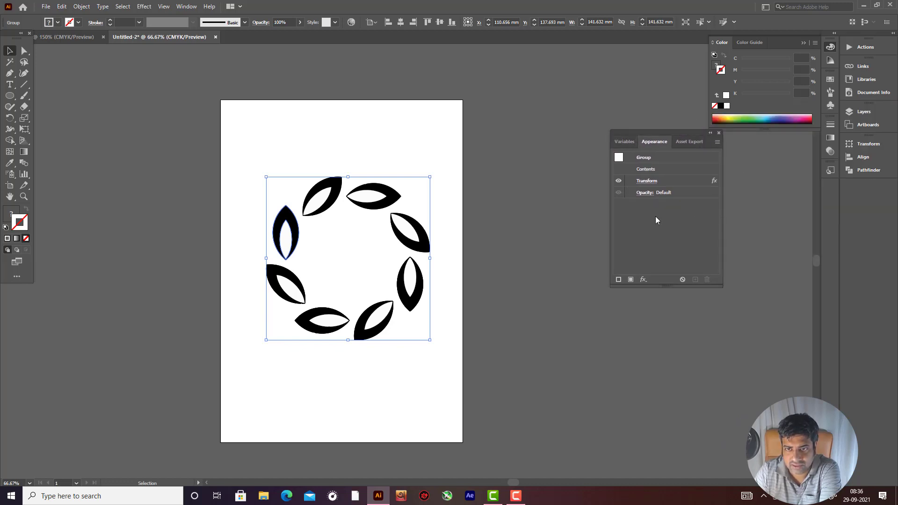
- Reselect the whole petal ring and shift it horizontally about 11 mm toward the artboard's left edge
left_click(186, 6)
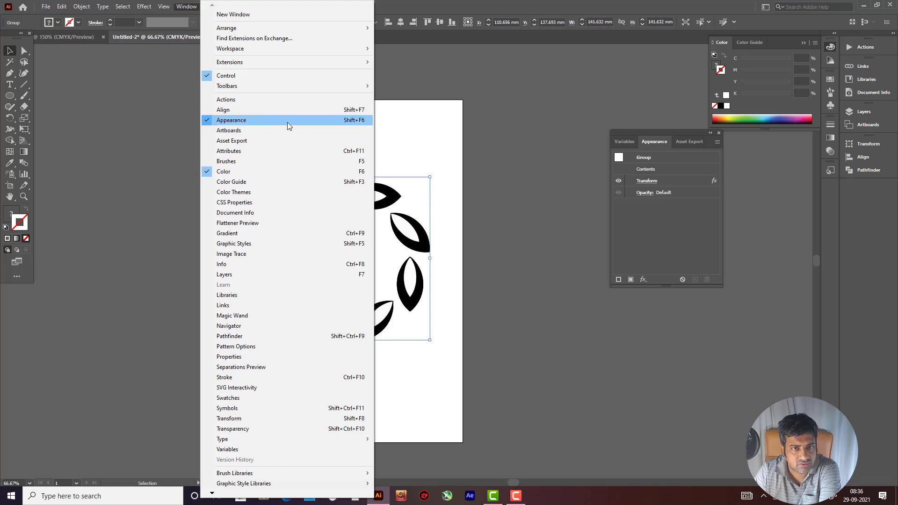
left_click(440, 152)
left_click_drag(240, 150, 452, 388)
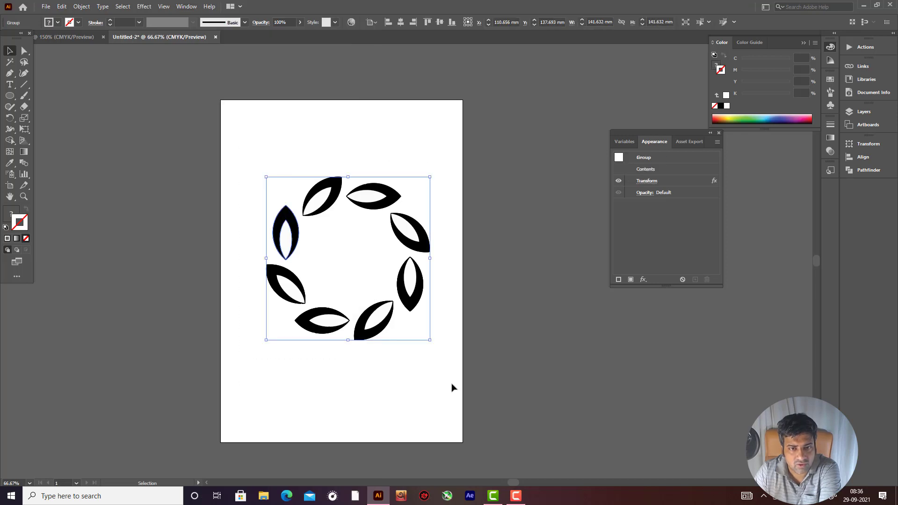
left_click_drag(424, 249, 409, 247)
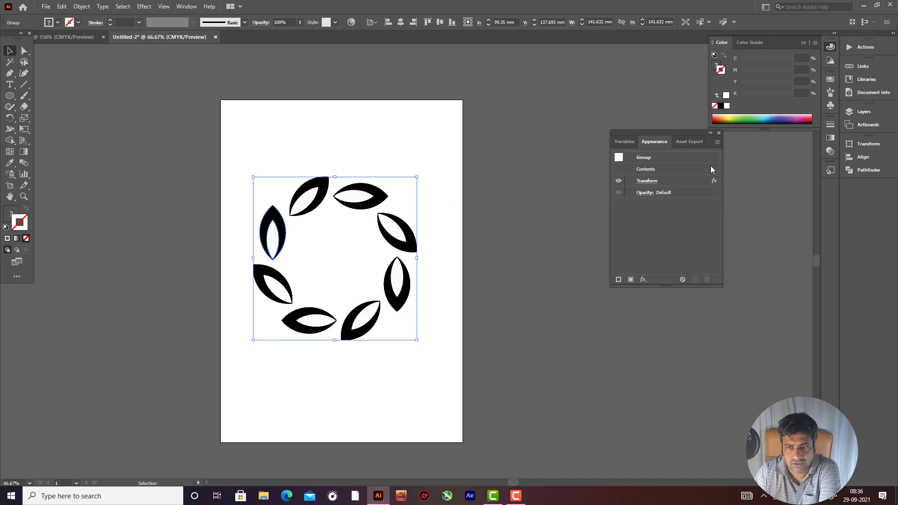
- Review the ring's Transform effect settings and toggle the effect's visibility several times to compare the single petal with the full ring
left_click(656, 184)
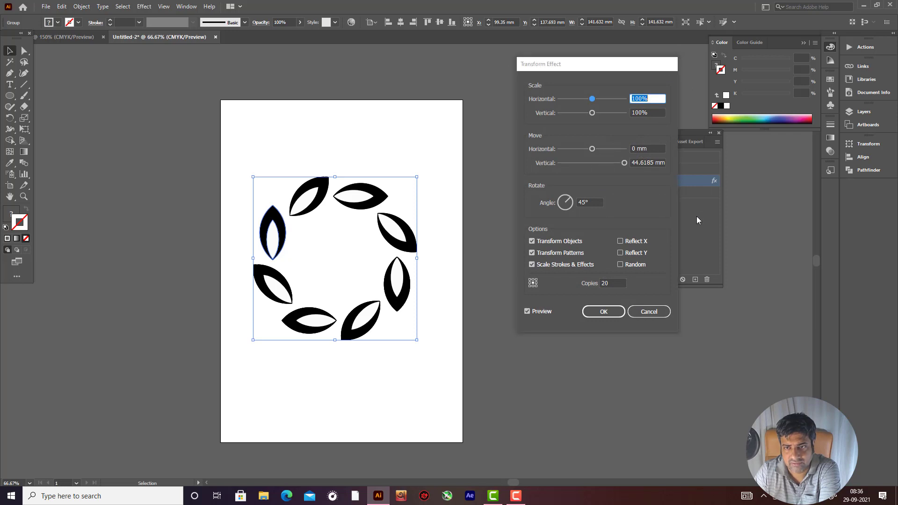
left_click(649, 312)
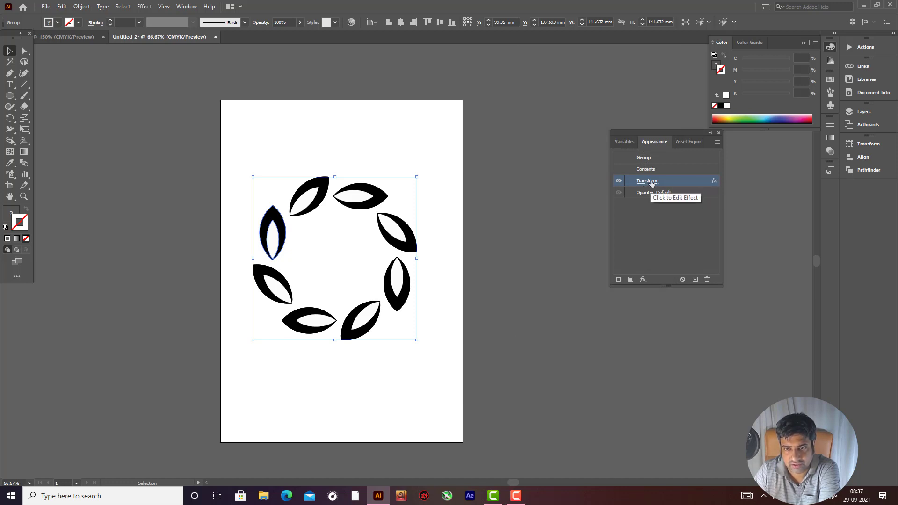
left_click(618, 182)
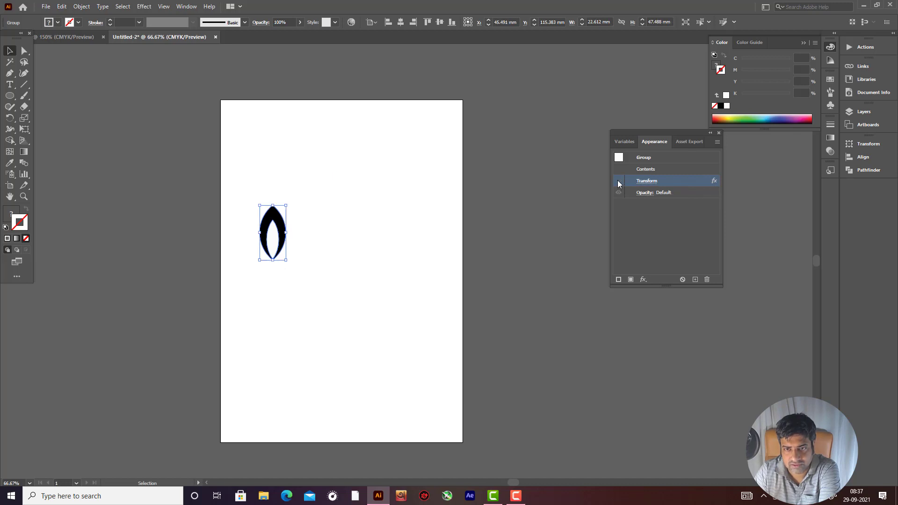
left_click(619, 182)
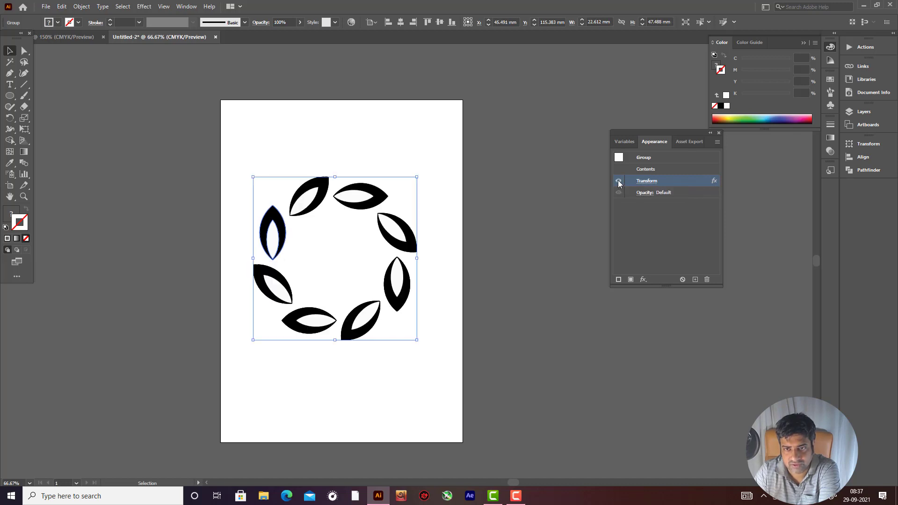
left_click(618, 182)
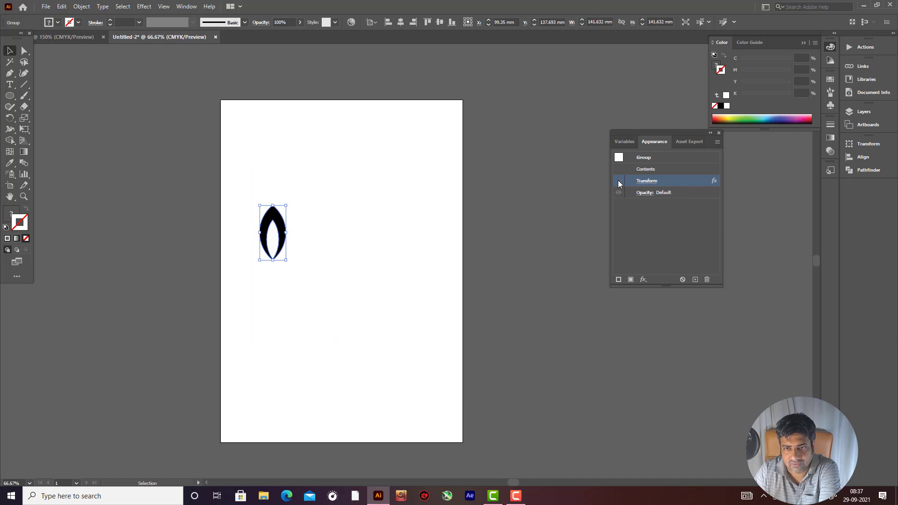
left_click(618, 182)
left_click(619, 182)
left_click(618, 182)
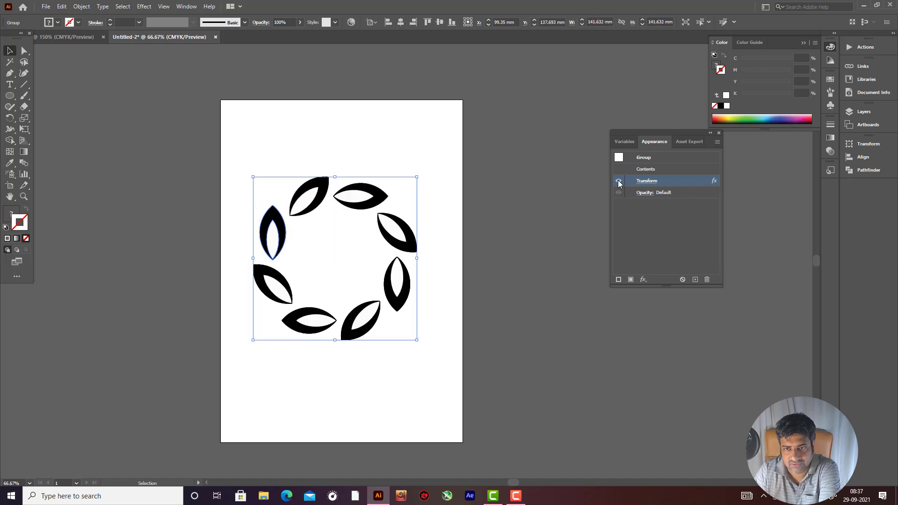
- Edit the ring's existing Transform effect, trying several rotation angles with the preview and setting the angle to 40°
left_click(648, 181)
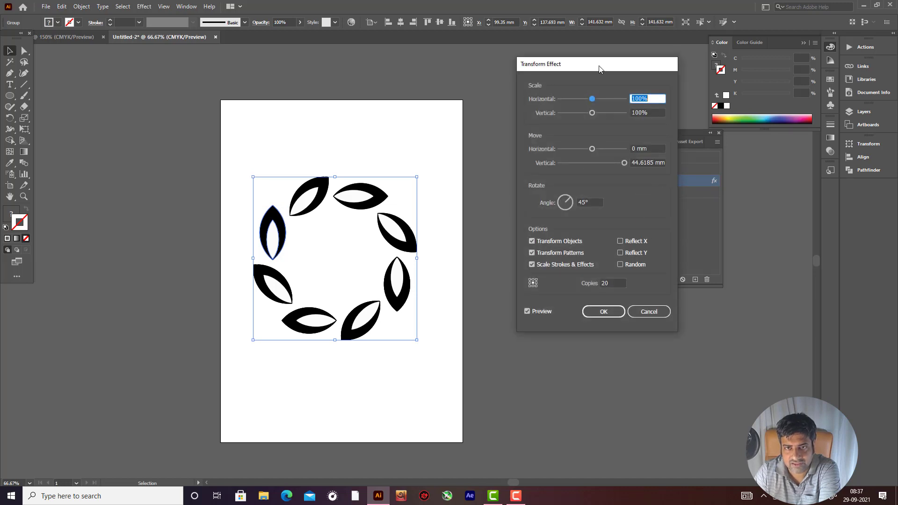
left_click_drag(600, 69, 567, 75)
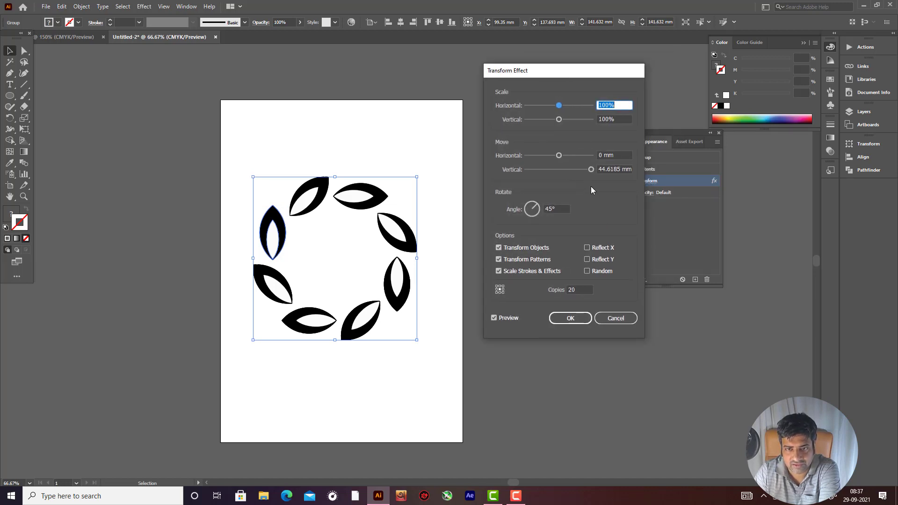
left_click(550, 208)
double_click(550, 208)
type("18")
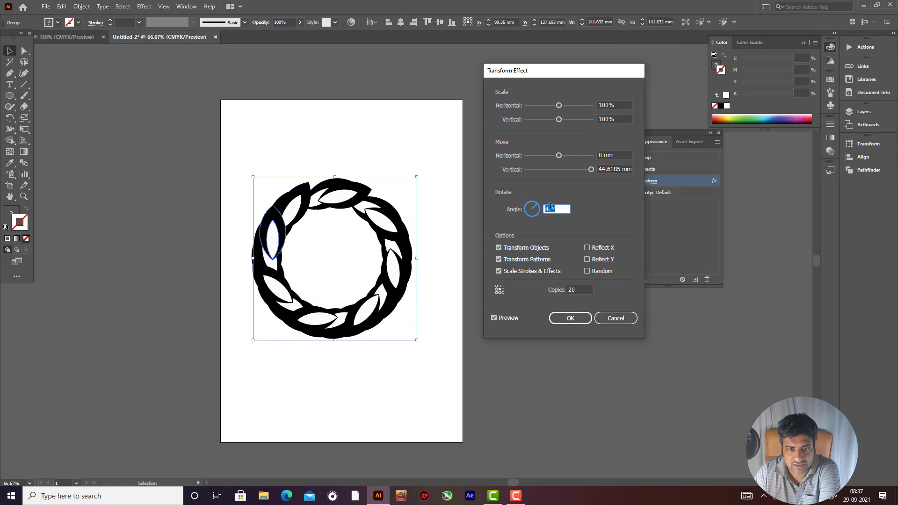
key("Down")
key("Down")
key("Down")
key("Down")
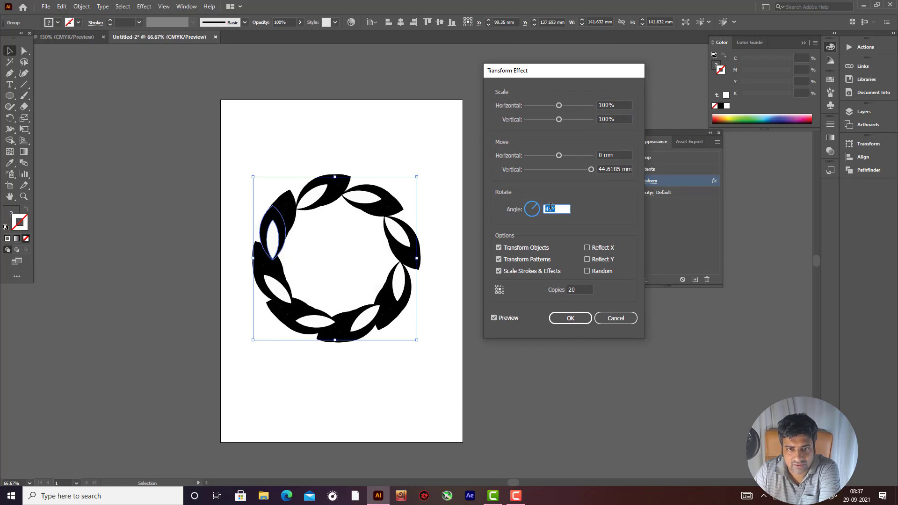
key("Up")
key("Up")
key("Up")
key("Up")
key("Up")
key("Up")
key("Up")
key("Up")
key("Up")
key("Up")
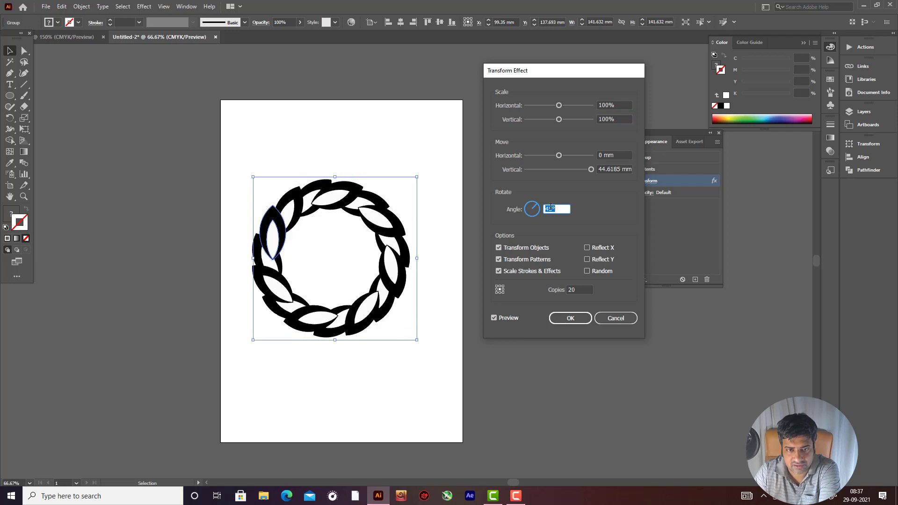
key("Down")
key("Down")
key("Down")
key("Down")
key("Down")
key("Down")
key("Down")
key("Down")
key("Down")
key("Down")
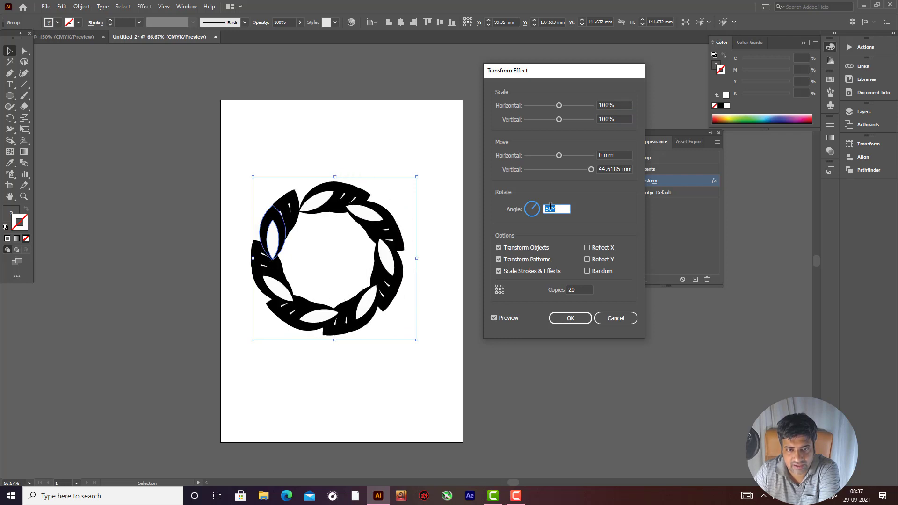
key("Down")
key("Down")
key("Down")
key("Down")
key("Down")
key("Down")
key("Down")
key("Down")
key("Down")
key("Down")
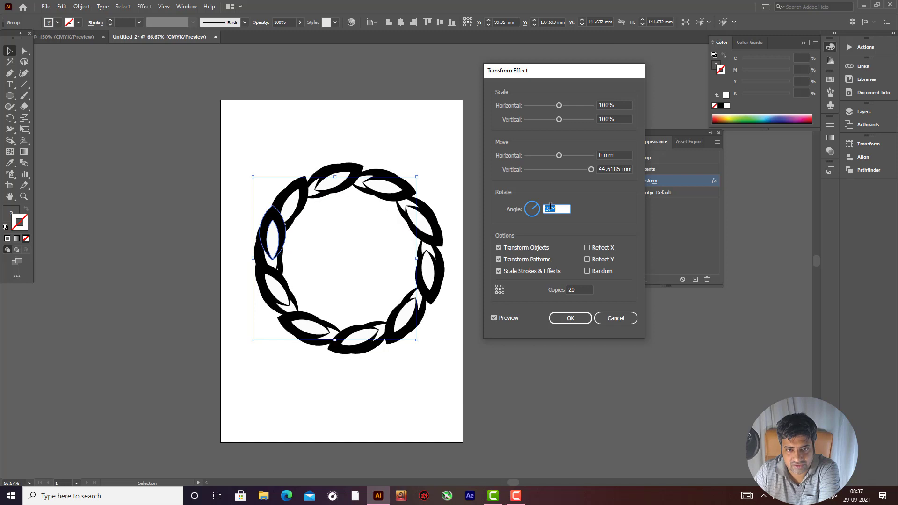
key("Up")
key("Up")
key("Up")
key("Up")
key("Up")
key("Up")
key("Up")
key("Up")
key("Up")
key("Up")
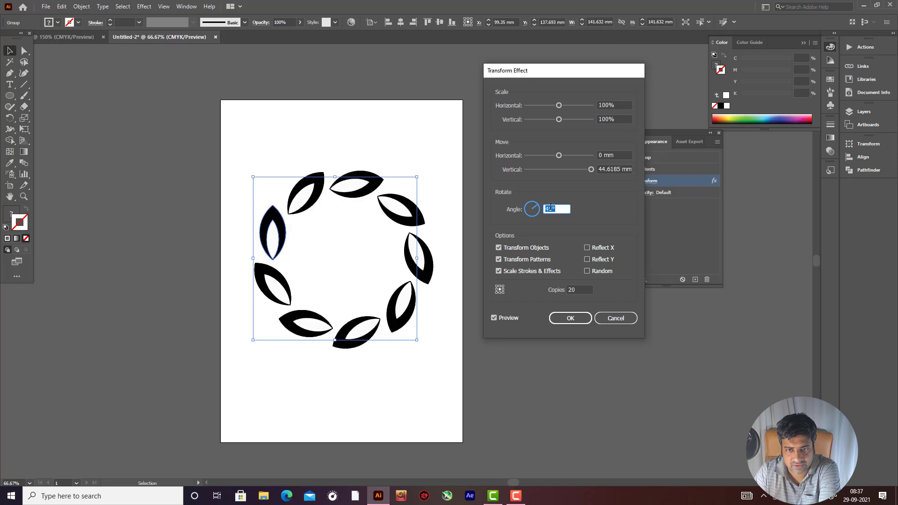
key("Down")
key("Down")
key("Down")
key("Down")
key("Down")
- Set the Transform effect's horizontal move to about -12.35 mm and raise the number of copies to 26
left_click_drag(560, 154, 548, 158)
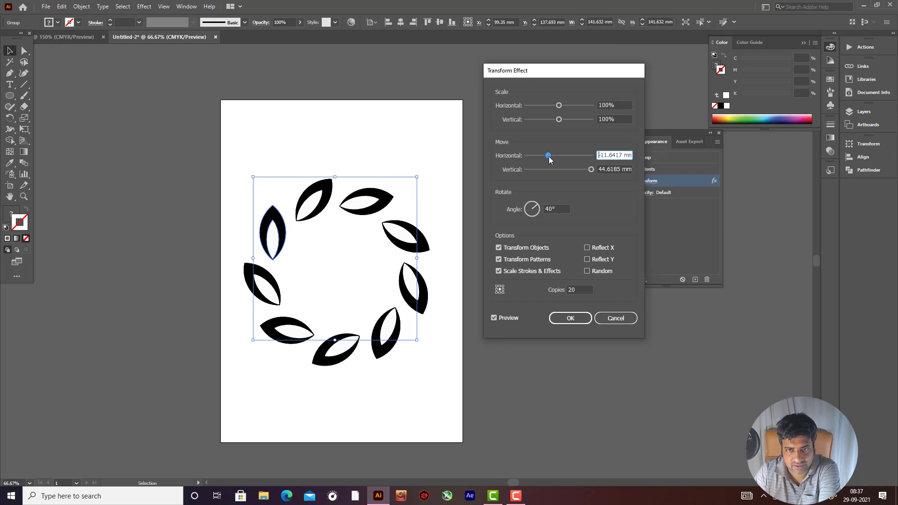
left_click(578, 289)
key("Up")
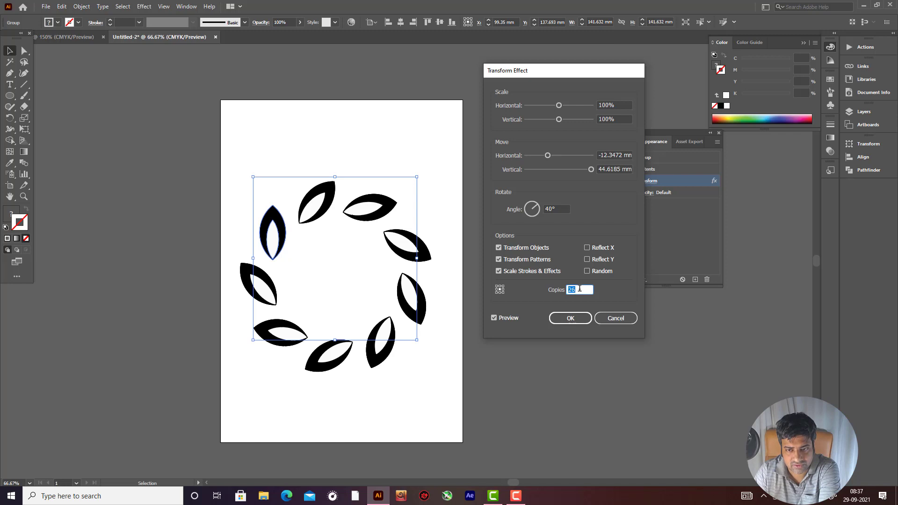
left_click(573, 316)
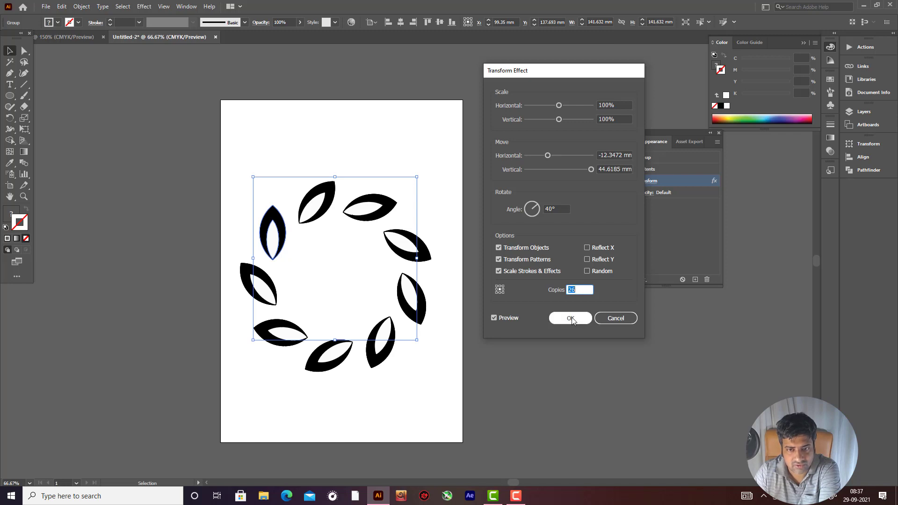
- Try several reference points for the Transform effect with the preview on, return to the centre point and apply the effect
left_click(503, 292)
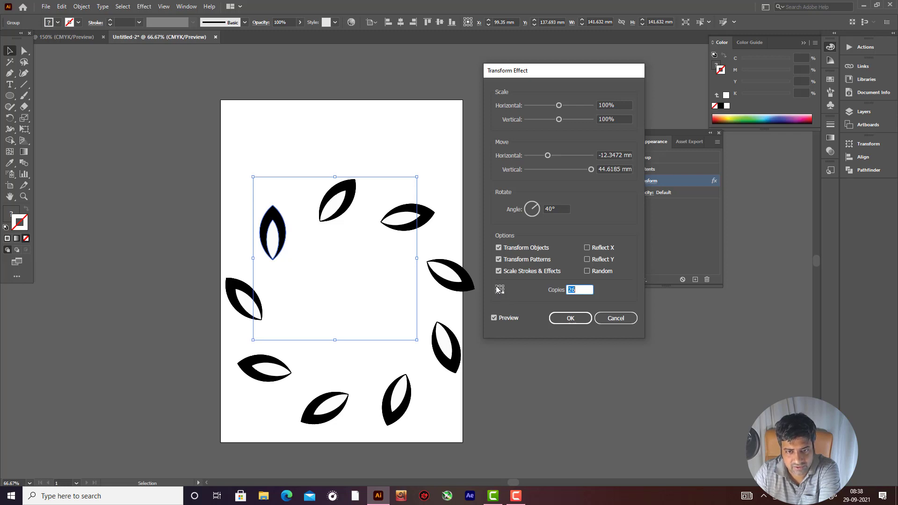
left_click(497, 287)
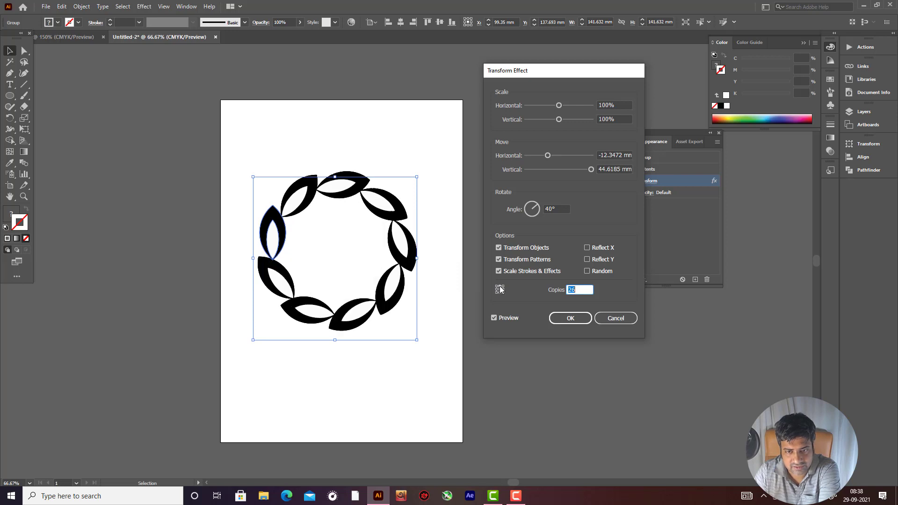
left_click(498, 291)
left_click(497, 292)
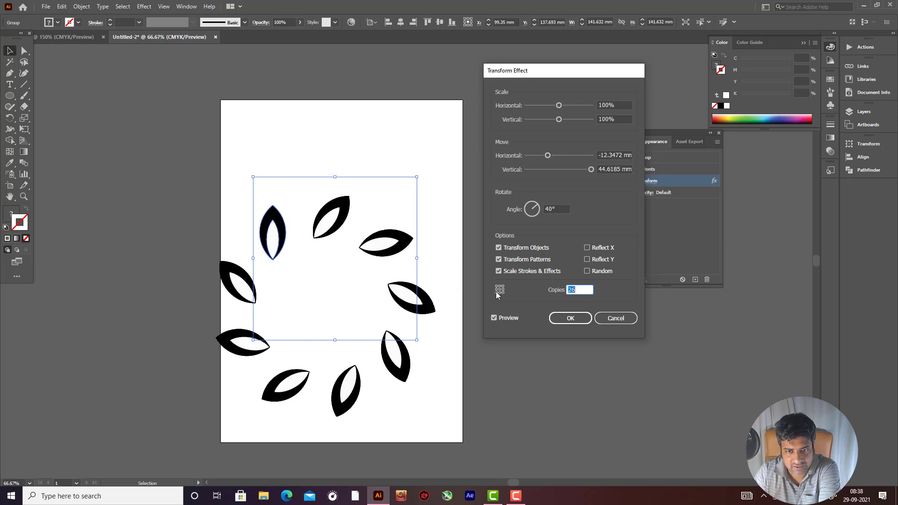
left_click(499, 292)
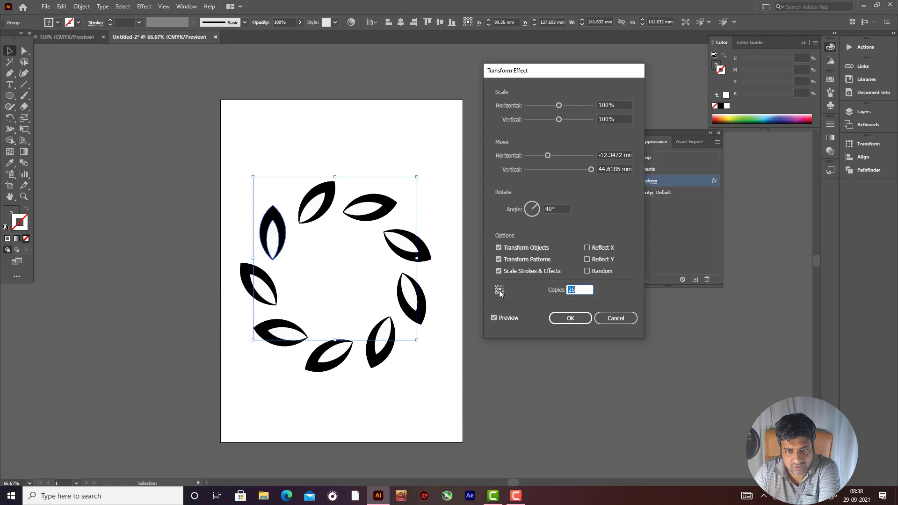
left_click(496, 288)
left_click(502, 289)
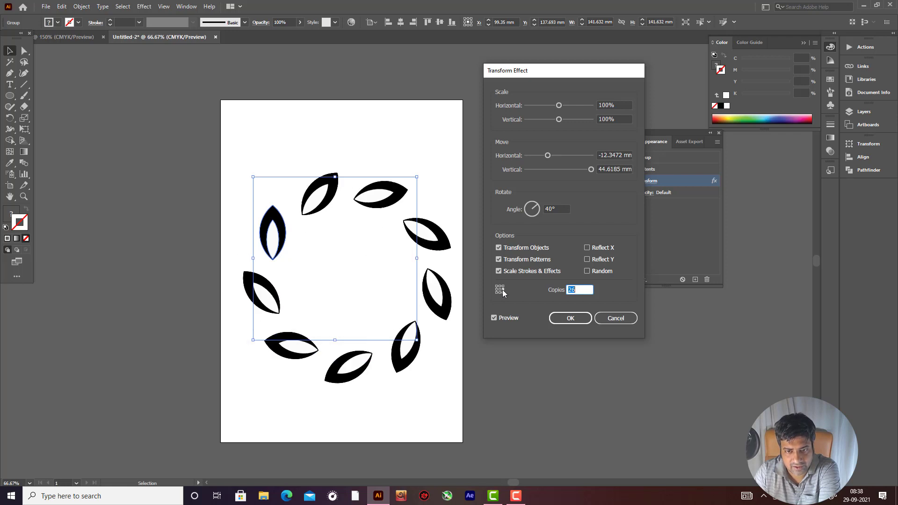
left_click(499, 291)
left_click(500, 290)
left_click(496, 288)
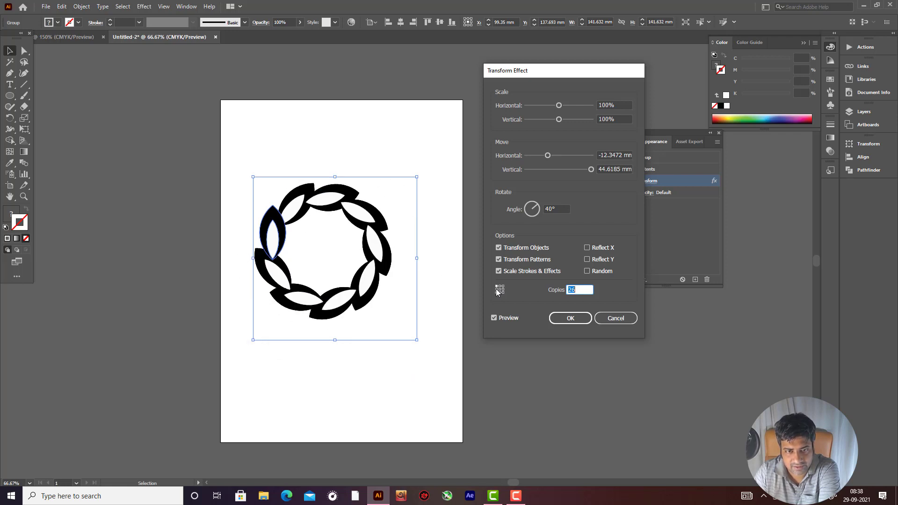
left_click(497, 293)
left_click(501, 293)
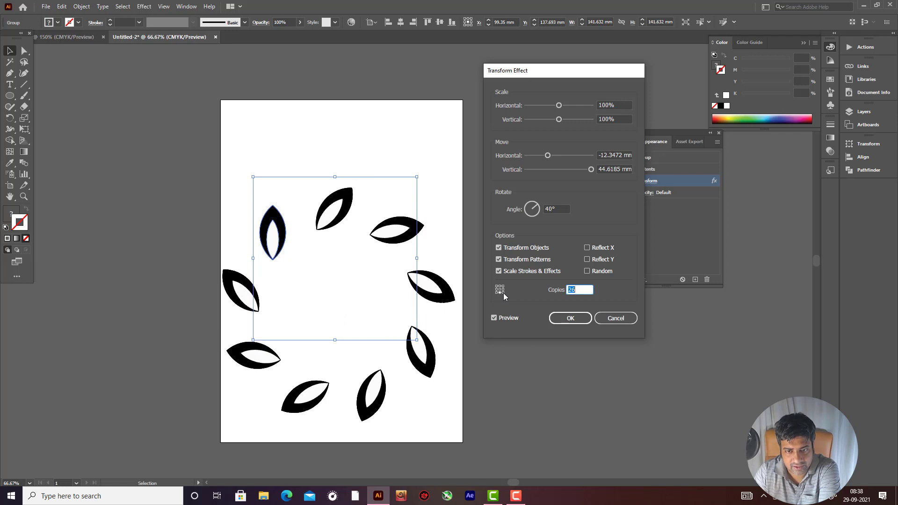
left_click(503, 292)
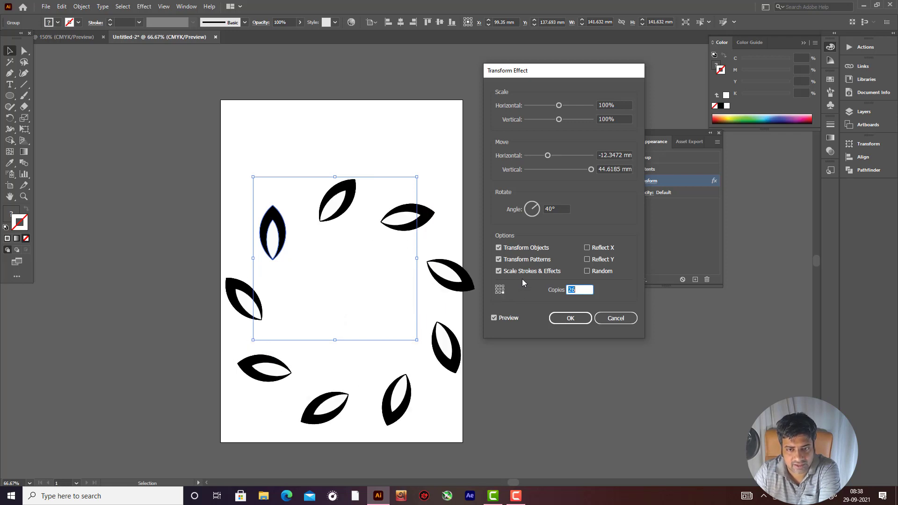
left_click(499, 290)
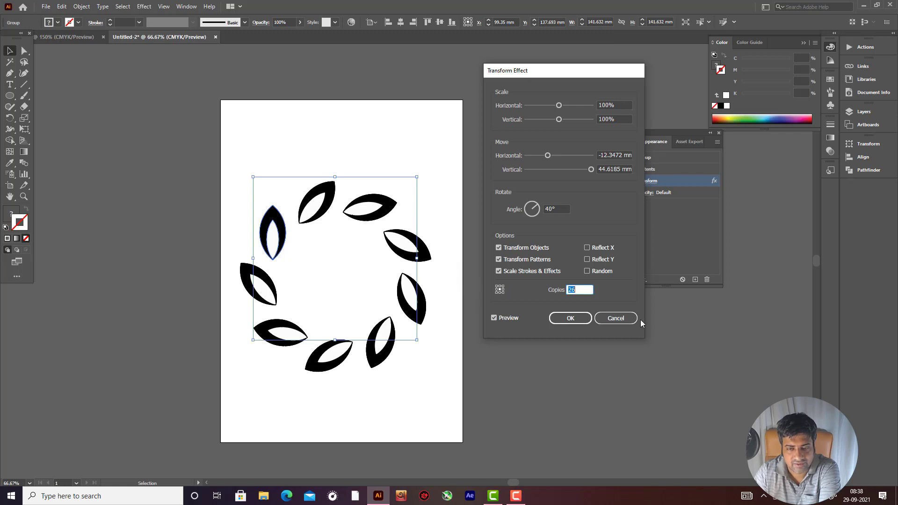
left_click(564, 320)
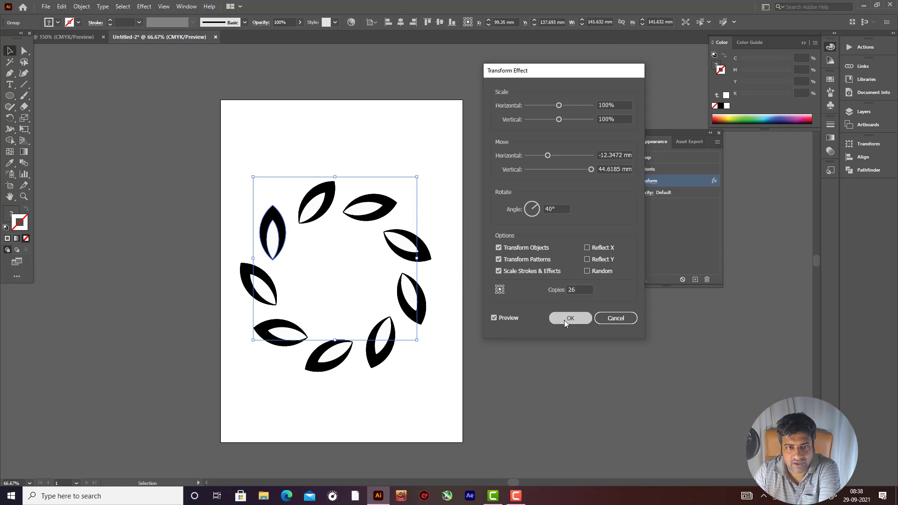
- Try to isolate and select one of the copied petals in the ring's upper part, leaving isolation again
left_click_drag(260, 147, 336, 305)
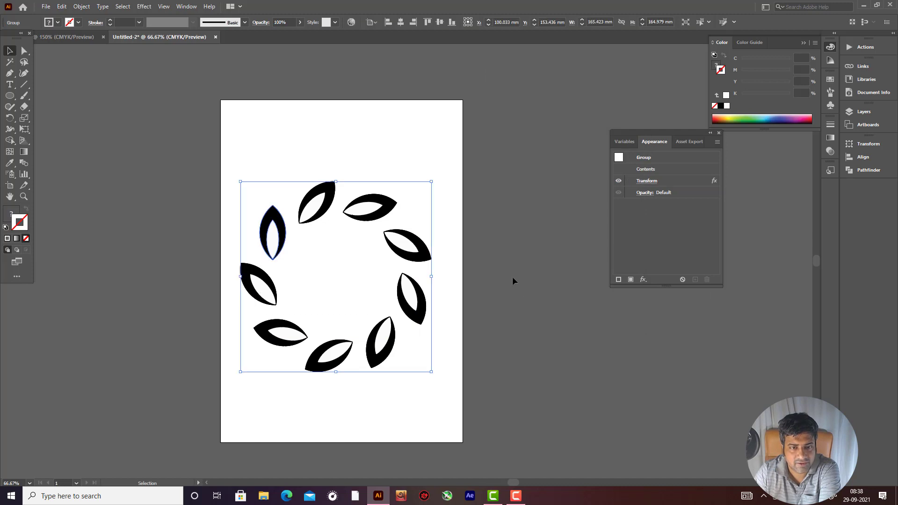
left_click(418, 218)
double_click(384, 214)
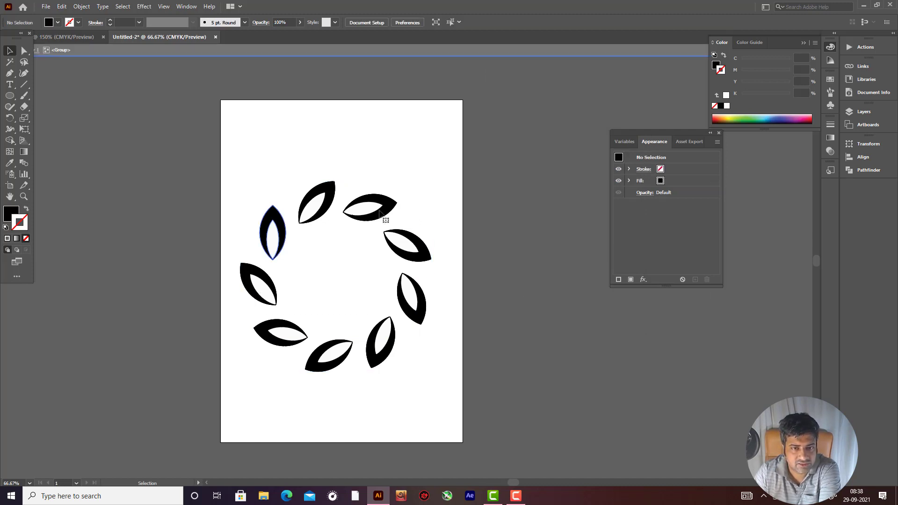
double_click(419, 195)
left_click(394, 206)
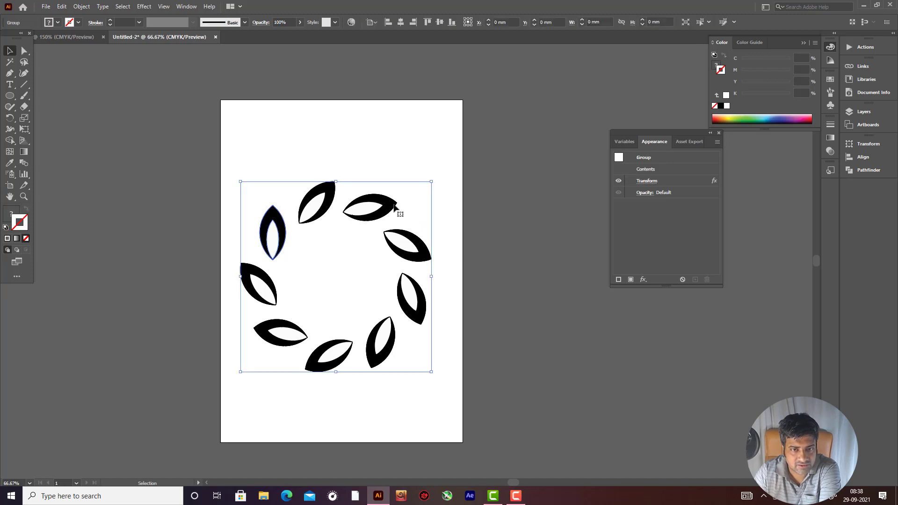
left_click(394, 207)
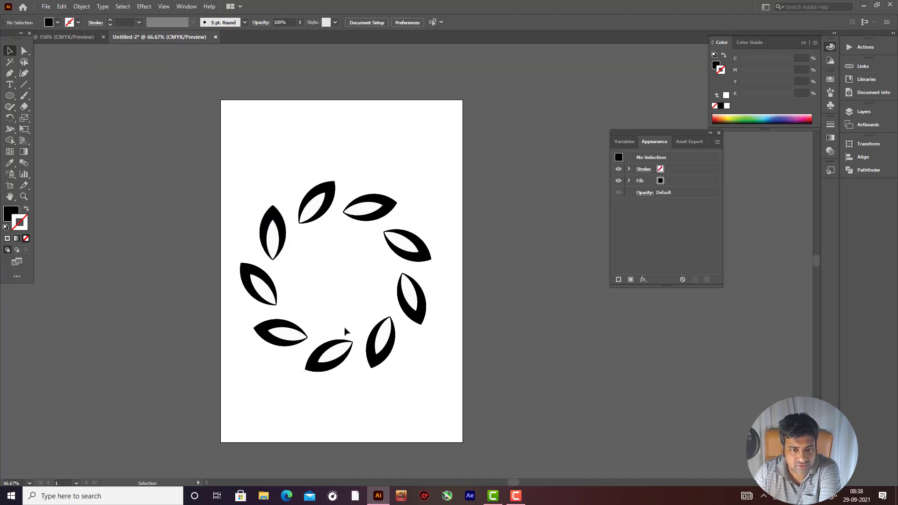
- Isolate the group from its source petal, shrink the black outer shape to about two-thirds around its centre, and exit isolation
left_click(283, 243)
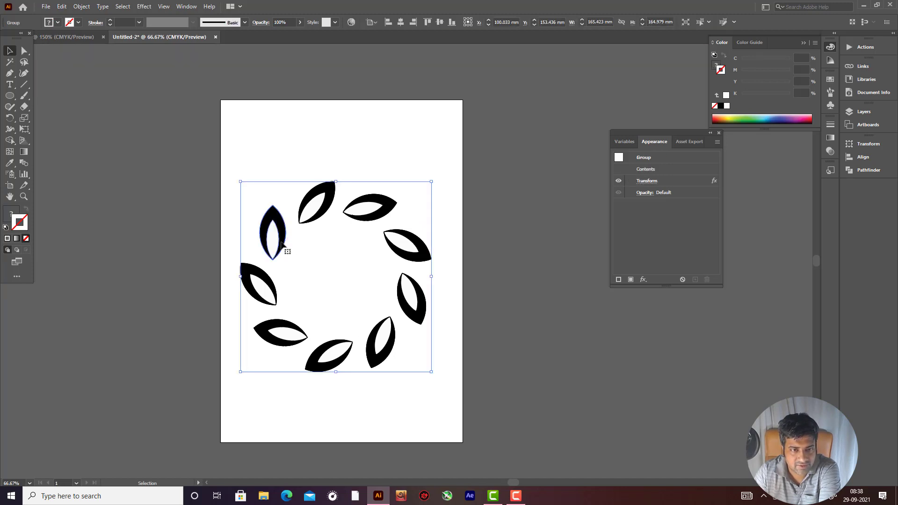
double_click(282, 242)
left_click(284, 241)
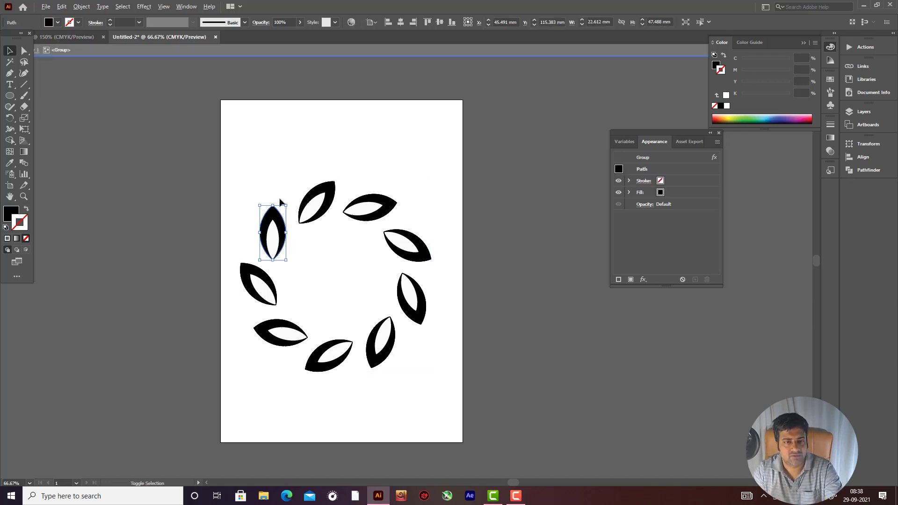
left_click_drag(285, 205, 283, 215)
double_click(313, 169)
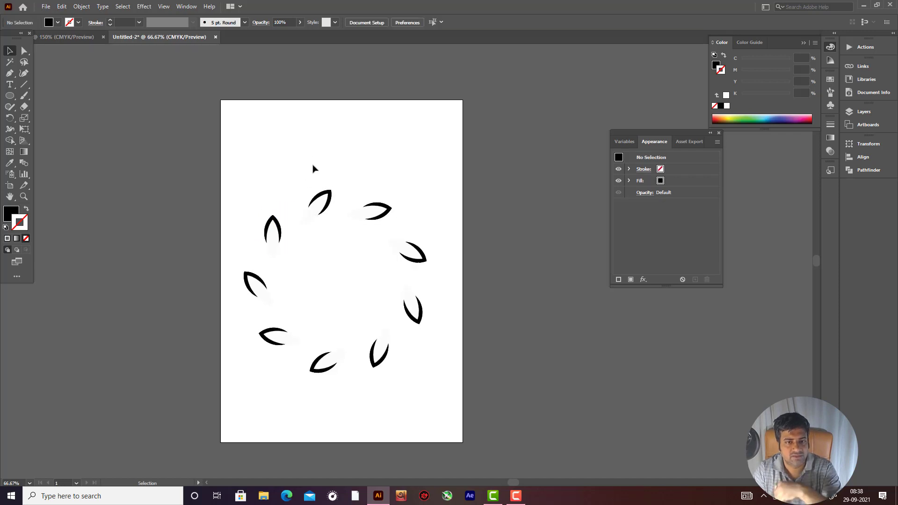
- Expand the appearance of the petal ring to turn the copies into real shapes, and run Expand on the resulting group
left_click(283, 232)
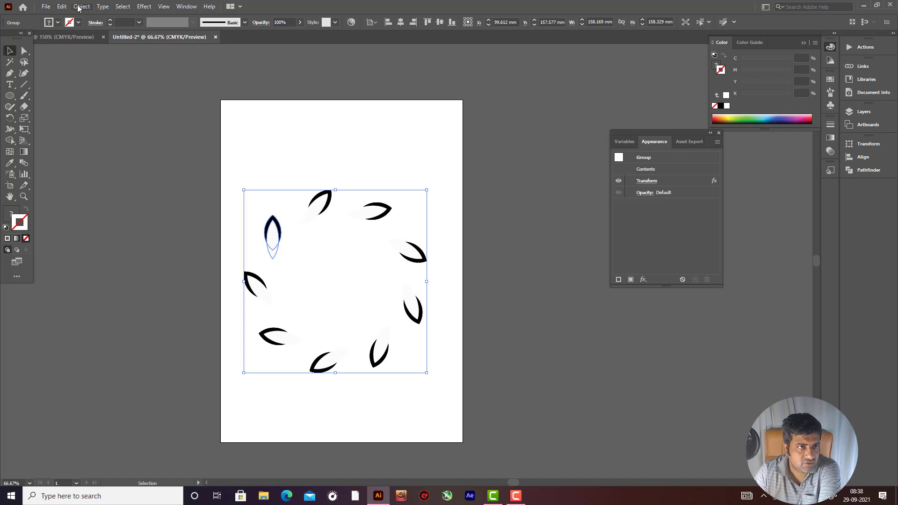
left_click(81, 6)
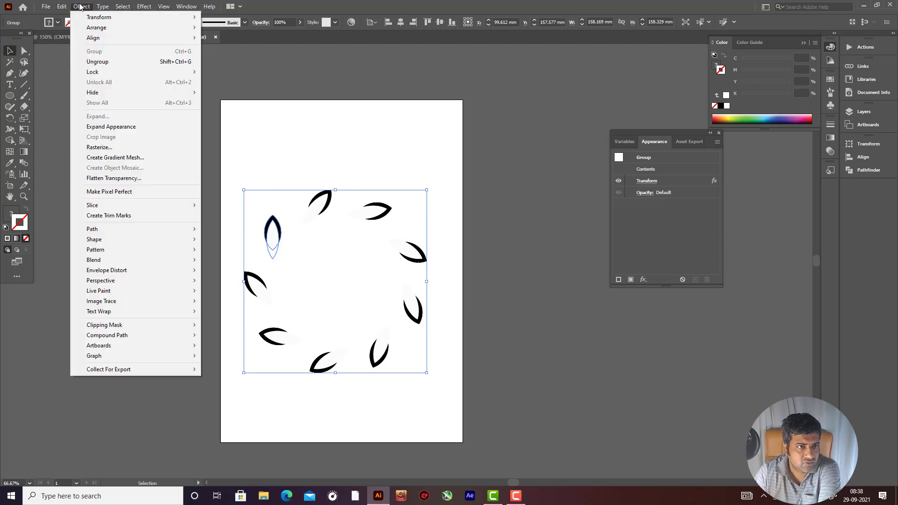
left_click(109, 126)
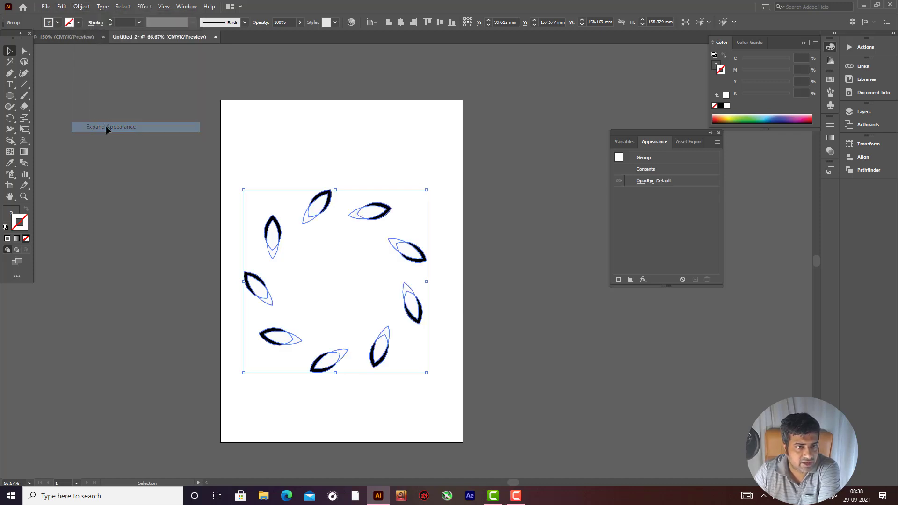
left_click(335, 152)
key("ctrl+a")
left_click(82, 6)
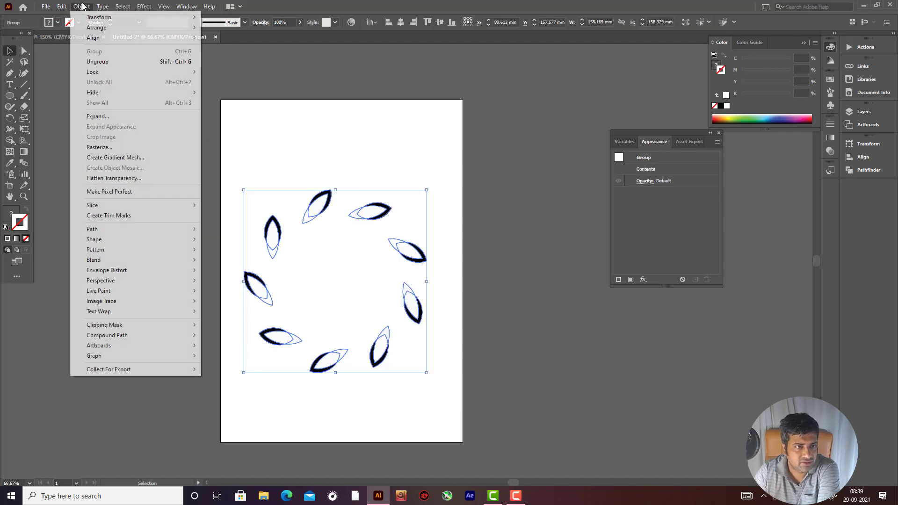
left_click(111, 116)
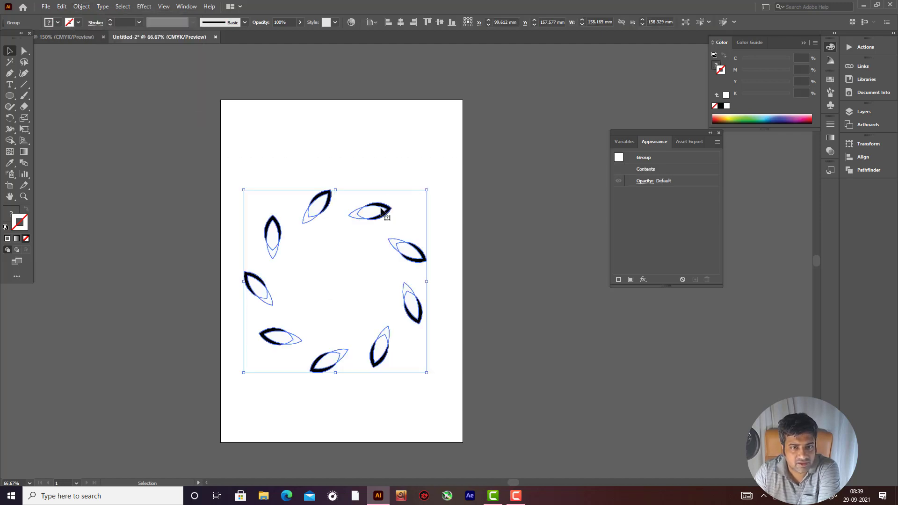
- Move the expanded ring about 24 mm up and 10 mm right, and enlarge it proportionally to about 175 mm wide
left_click_drag(387, 212, 400, 181)
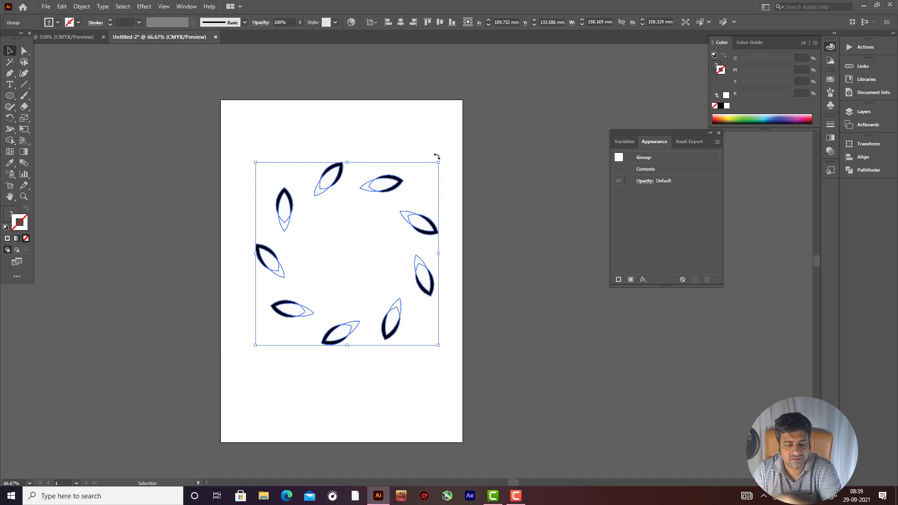
left_click_drag(438, 163, 448, 151)
- Ungroup the ring into separate petals and slightly enlarge the single petal on the ring's upper-right side
left_click_drag(403, 202, 463, 241)
right_click(456, 223)
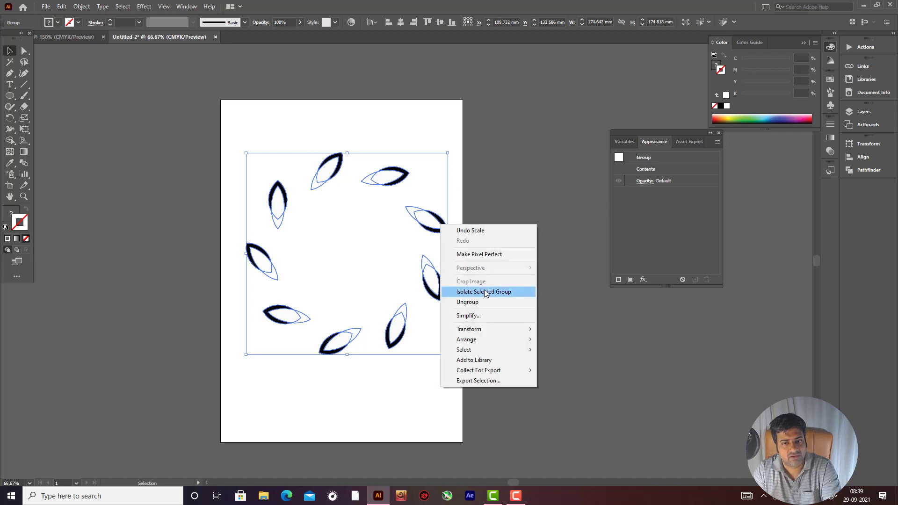
left_click(507, 289)
left_click_drag(397, 200, 463, 241)
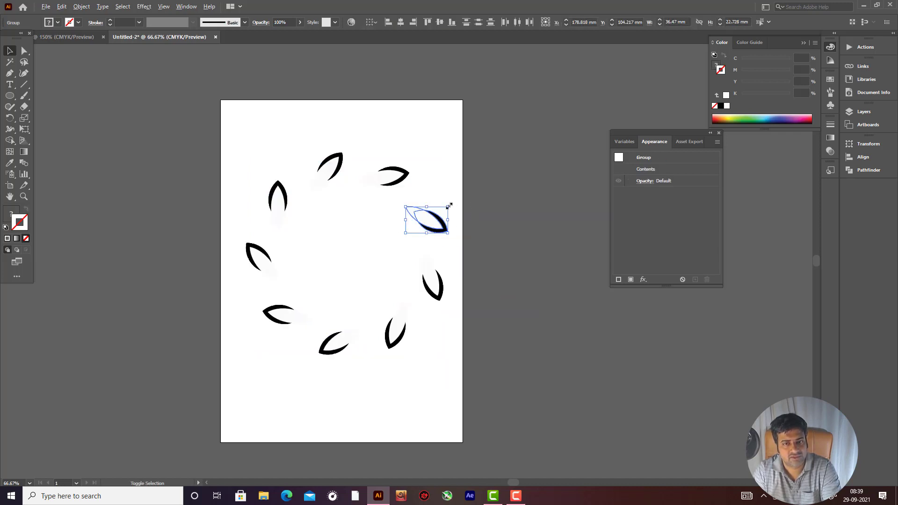
left_click_drag(451, 206, 453, 201)
left_click(440, 168)
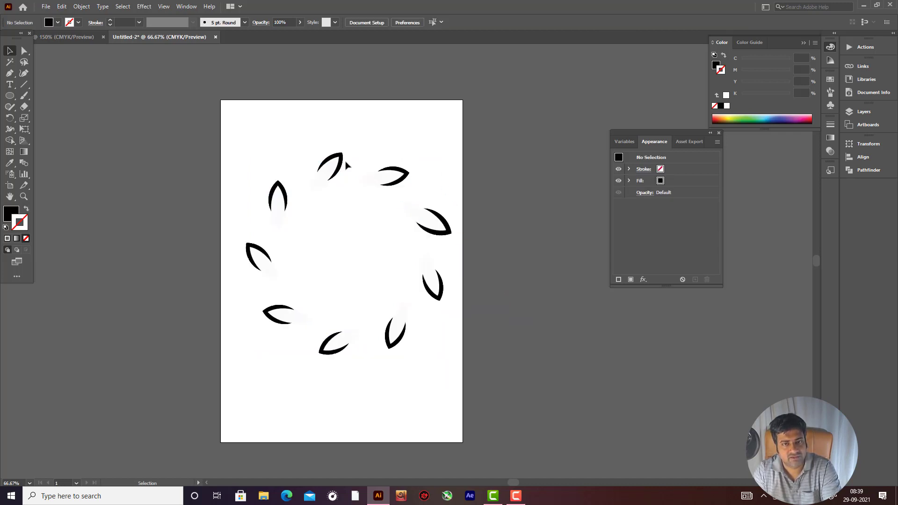
left_click_drag(358, 153, 430, 201)
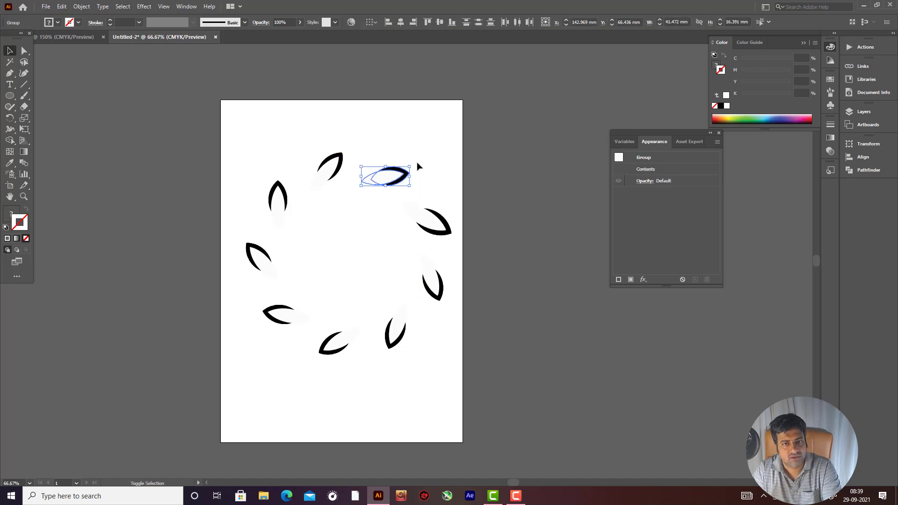
left_click(437, 173)
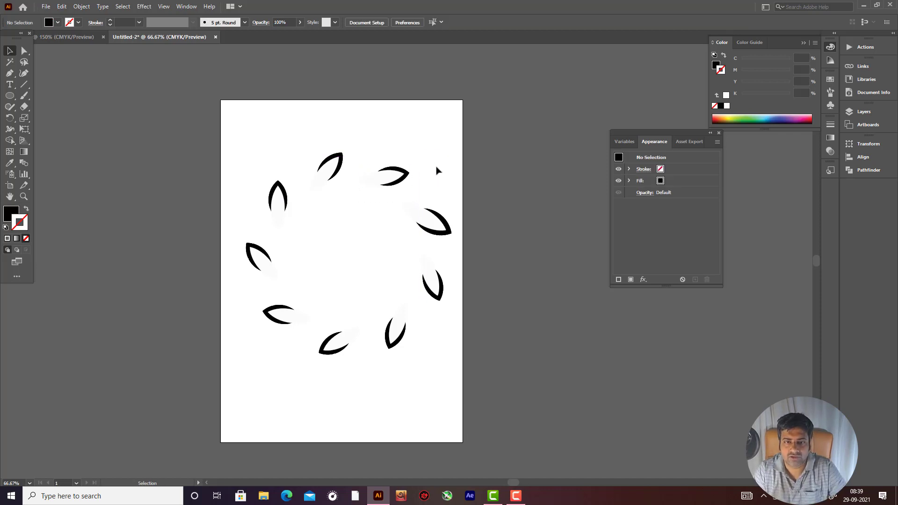
- Select all the separate petals, move them together about 7 mm down and 2 mm left, and deselect them
left_click_drag(236, 124, 536, 408)
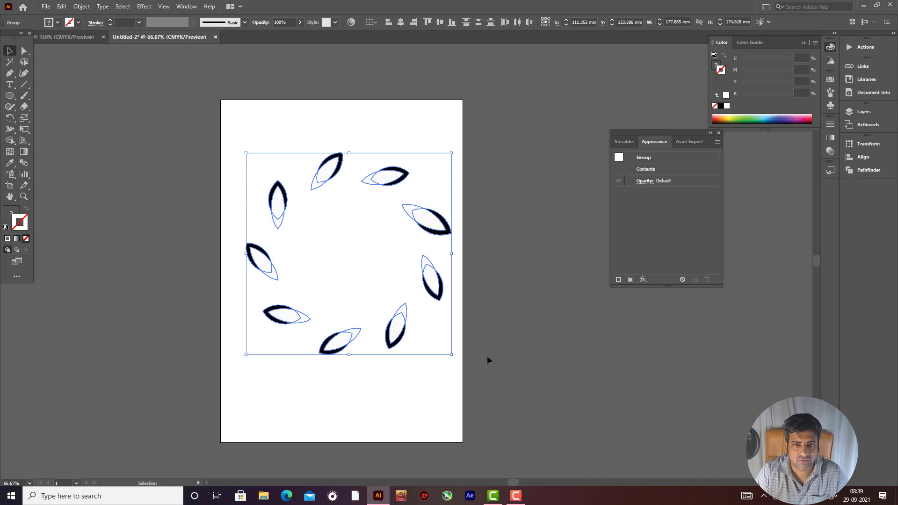
left_click_drag(445, 223, 442, 232)
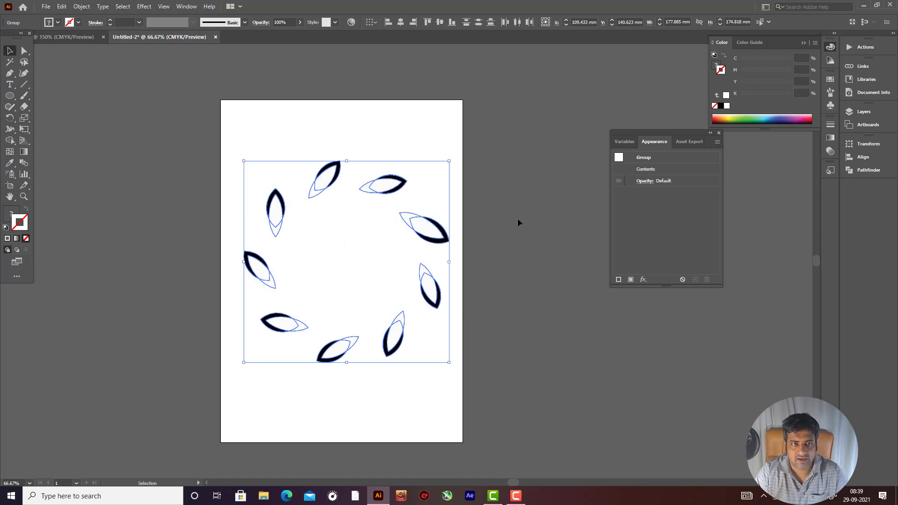
left_click(517, 219)
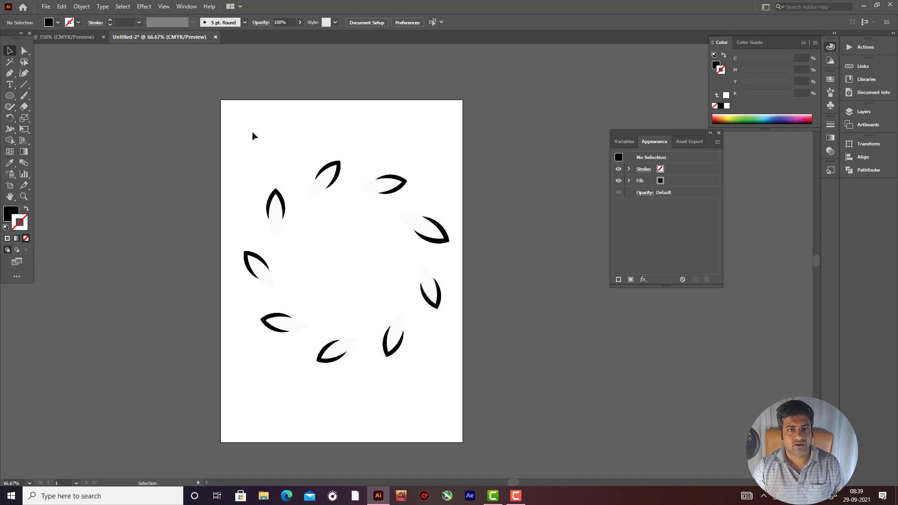
- Select all the separate petals of the ring together
left_click_drag(240, 255, 436, 331)
left_click(367, 300)
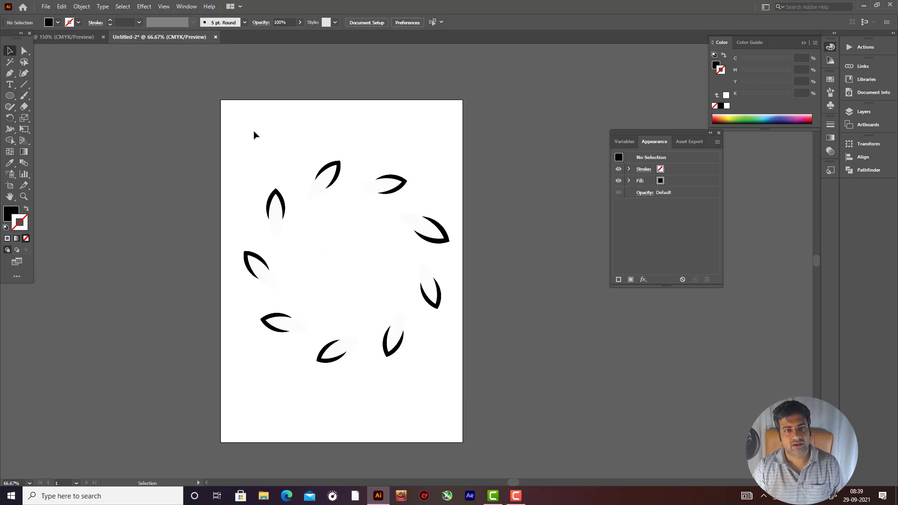
left_click_drag(254, 136, 464, 397)
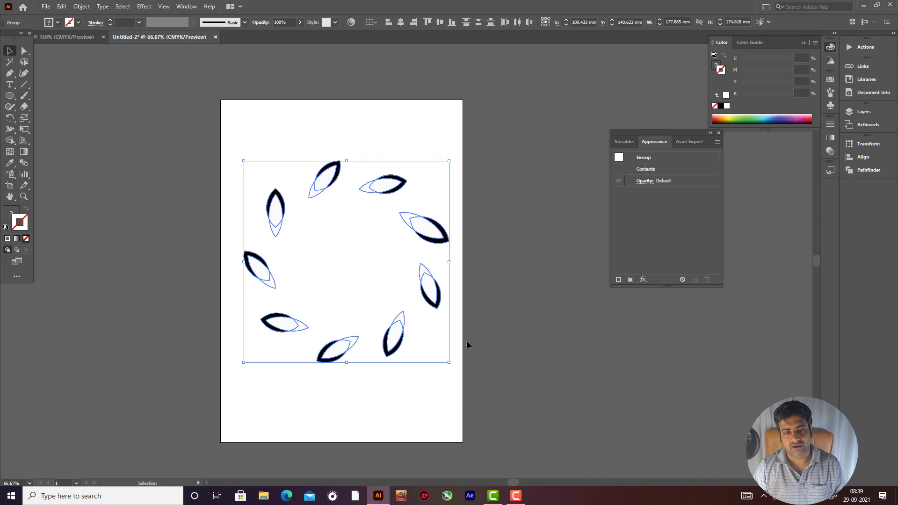